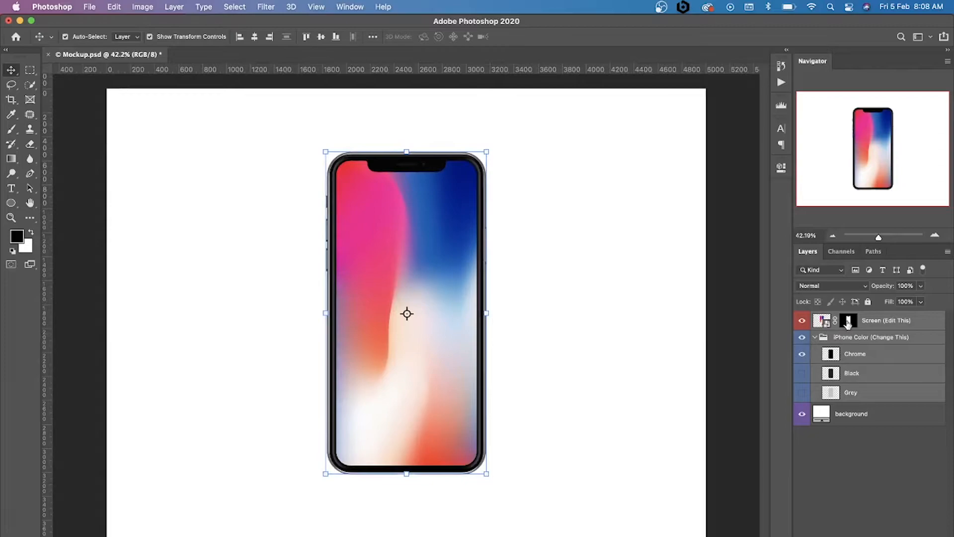
Open the smart object of the Screen (Edit This) layer and place the social profile app design into it
left_click(821, 323)
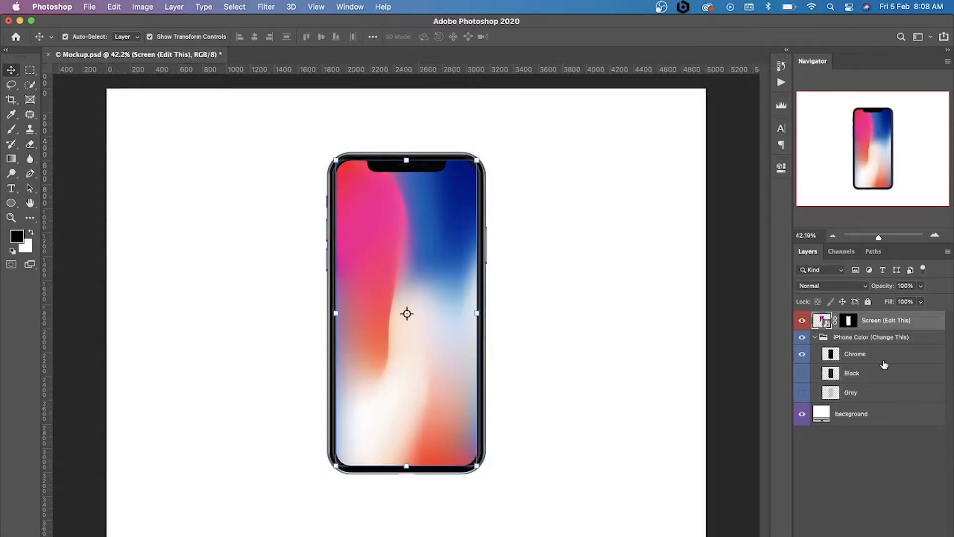
double_click(826, 324)
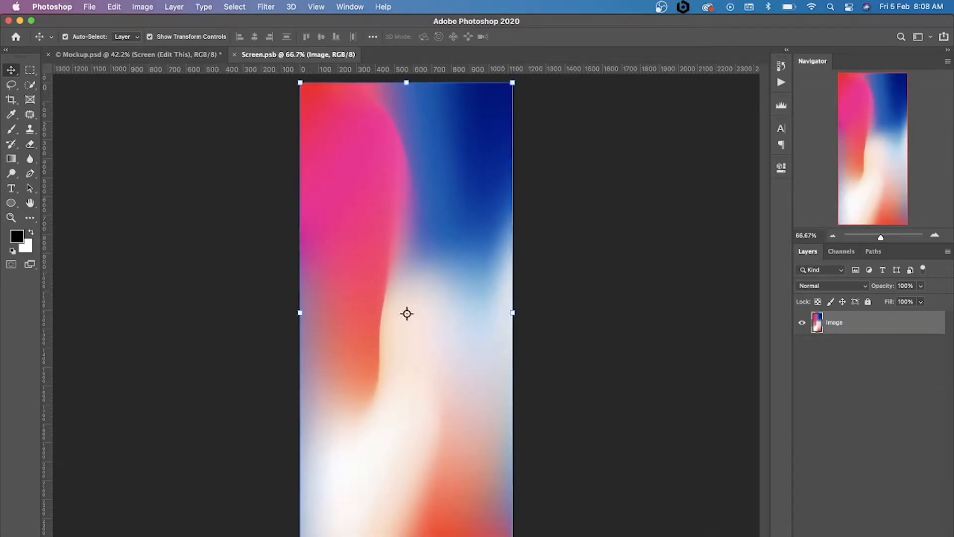
left_click(224, 534)
left_click_drag(347, 191, 96, 192)
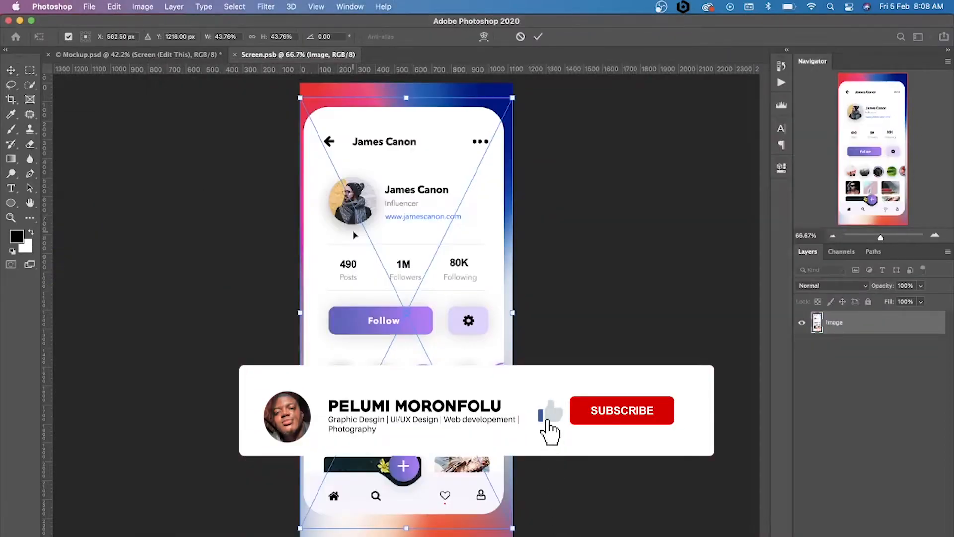
Scale the placed app design to 51.54%, filling the canvas, and centre it
left_click_drag(512, 98, 539, 62)
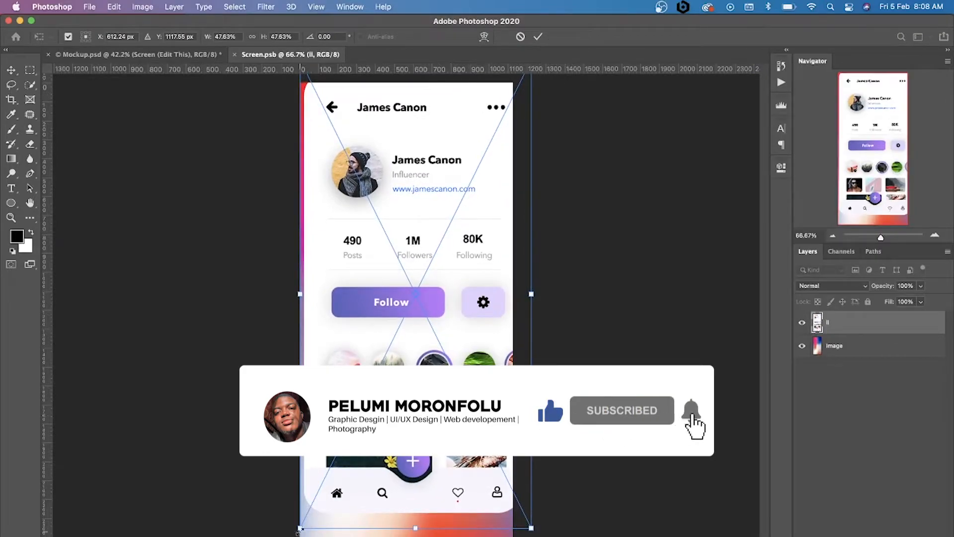
left_click_drag(299, 531, 281, 536)
left_click_drag(407, 362, 407, 364)
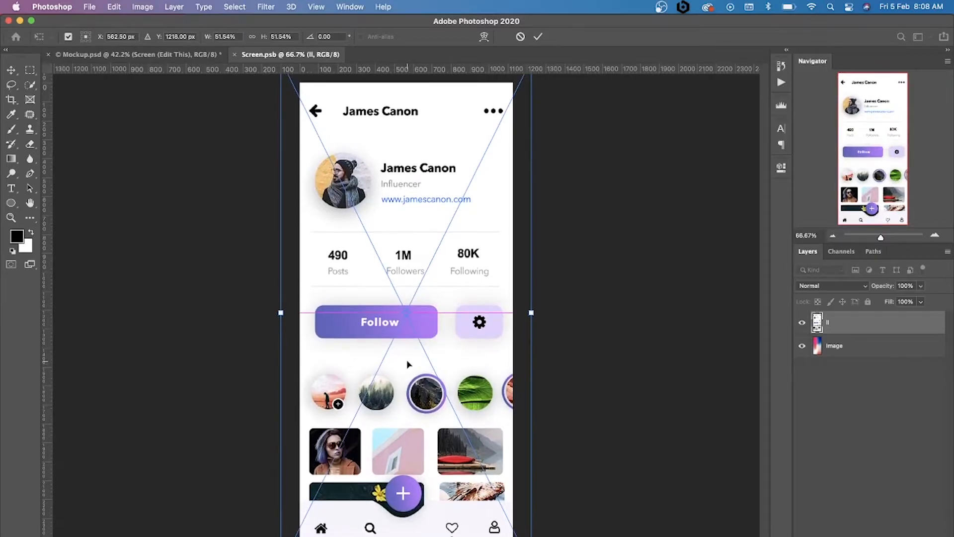
key("Return")
Adjust the app design horizontally so its content sits centred on the canvas, and save and close the smart object
left_click_drag(485, 340, 490, 341)
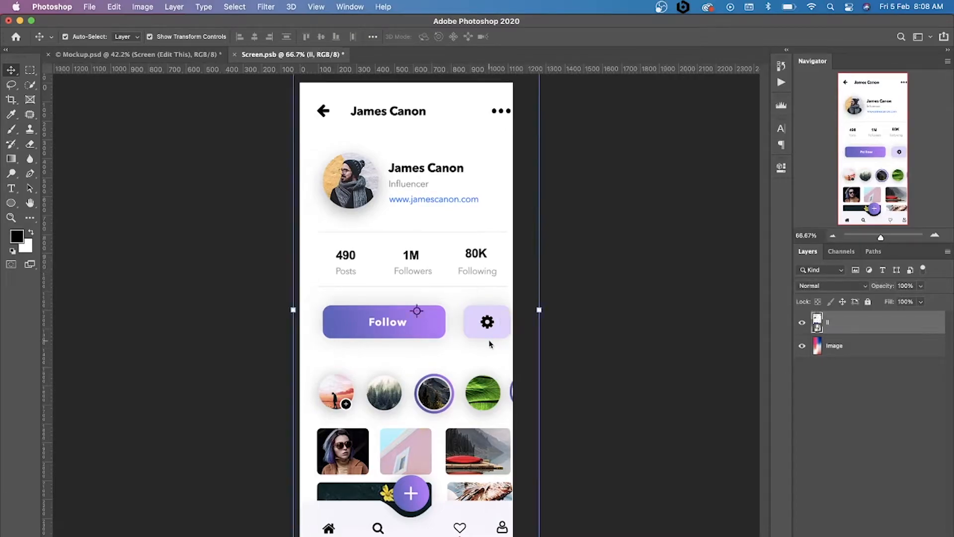
key("Left")
key("Left")
key("Left")
key("Left")
key("Left")
key("Left")
key("Left")
key("Left")
key("Left")
key("Left")
key("Left")
key("Left")
key("Left")
key("Left")
key("Left")
key("Left")
key("Left")
key("Left")
key("Left")
key("Left")
key("Left")
key("Left")
key("Left")
key("Left")
key("Left")
key("Left")
key("Left")
key("Left")
key("Left")
key("Left")
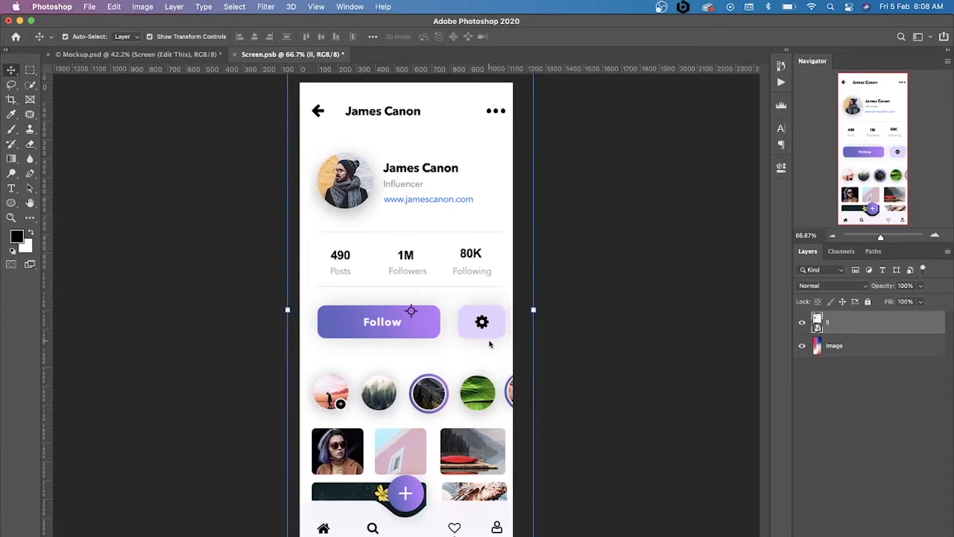
key("Right")
key("Right")
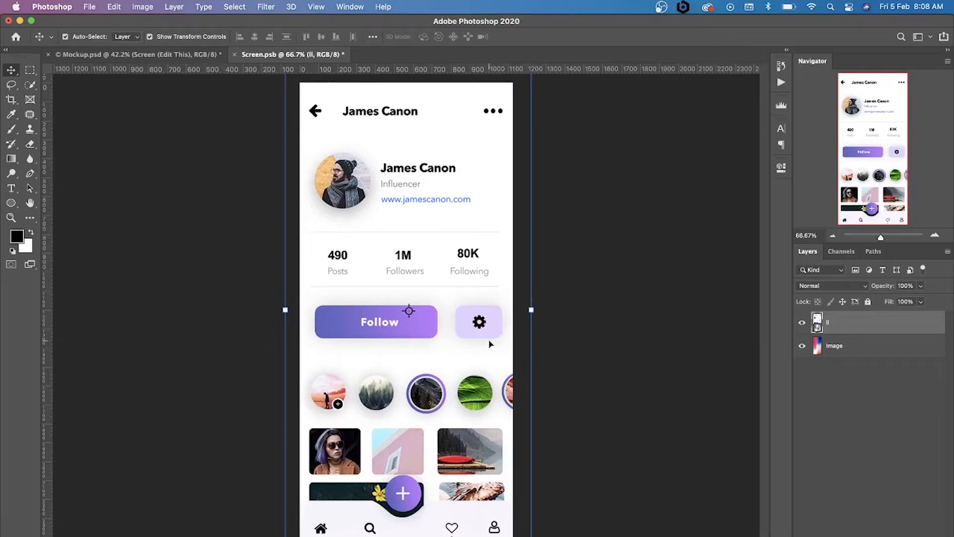
key("super+s")
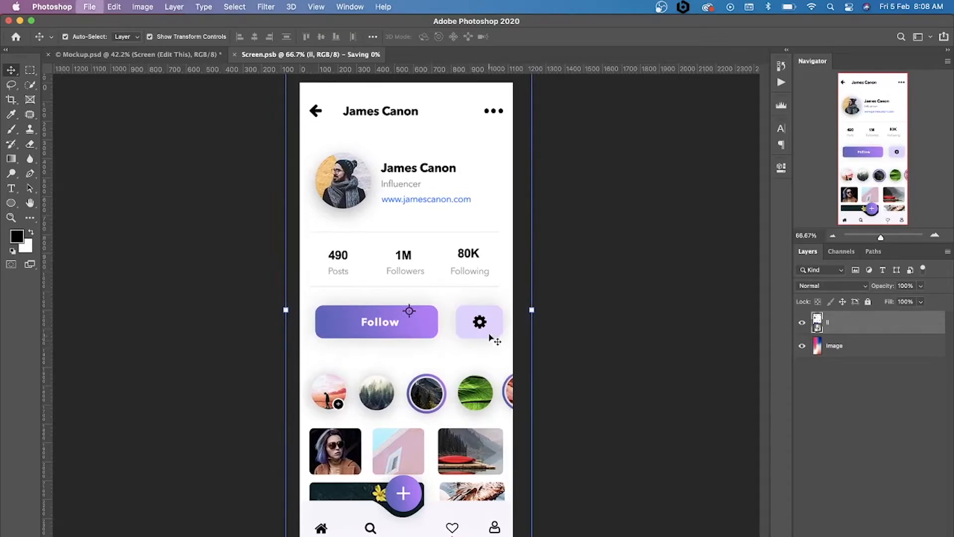
left_click(235, 54)
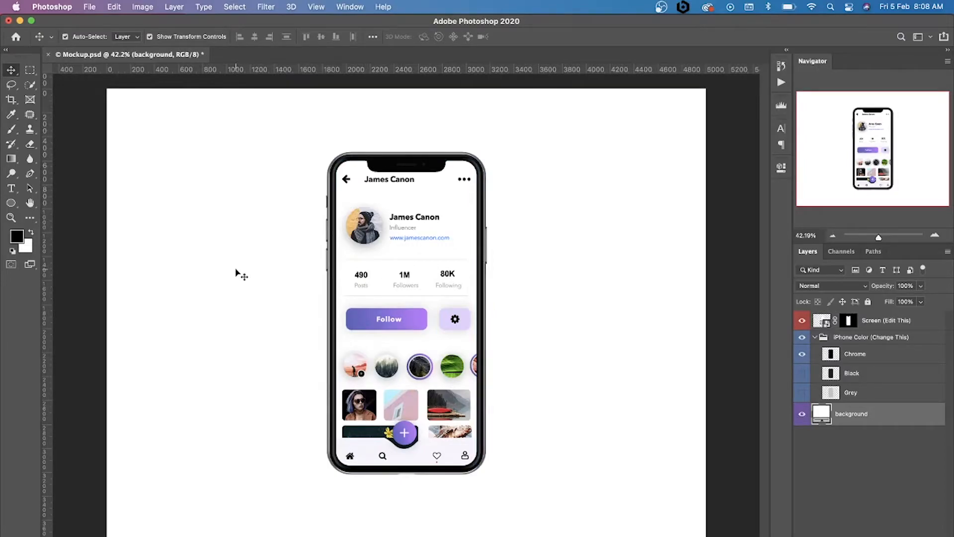
Draw a black circle about 1749 px wide above the background, partly behind the phone's left side
left_click(11, 203)
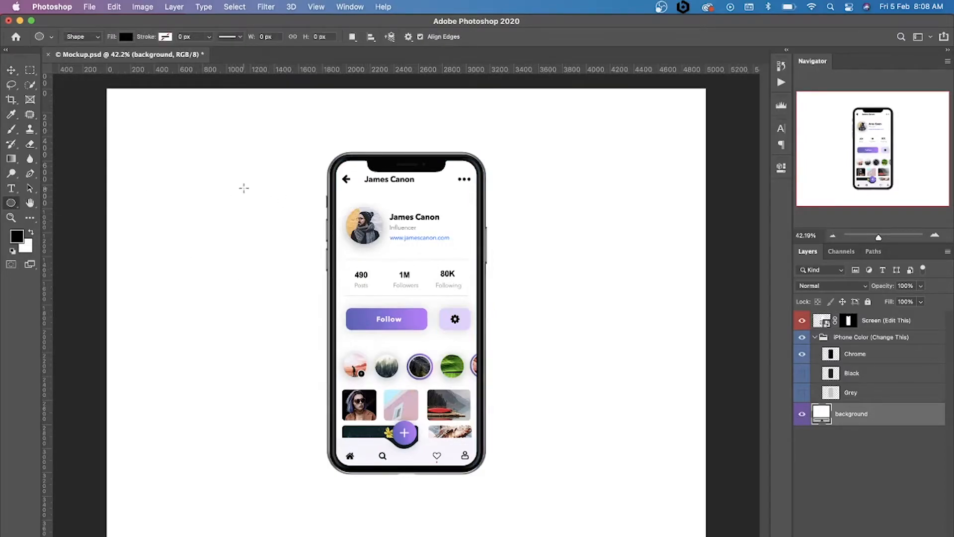
left_click_drag(175, 186, 385, 397)
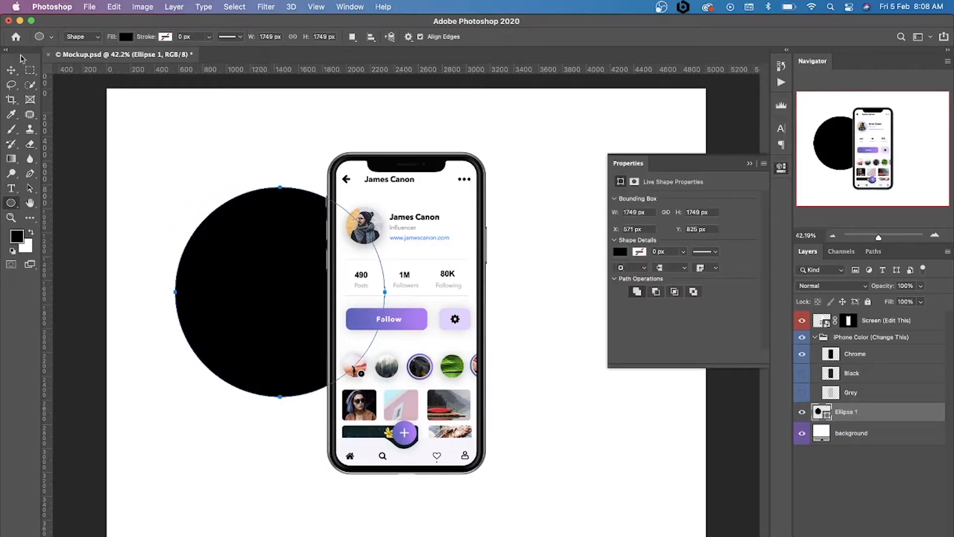
left_click(11, 71)
left_click(744, 166)
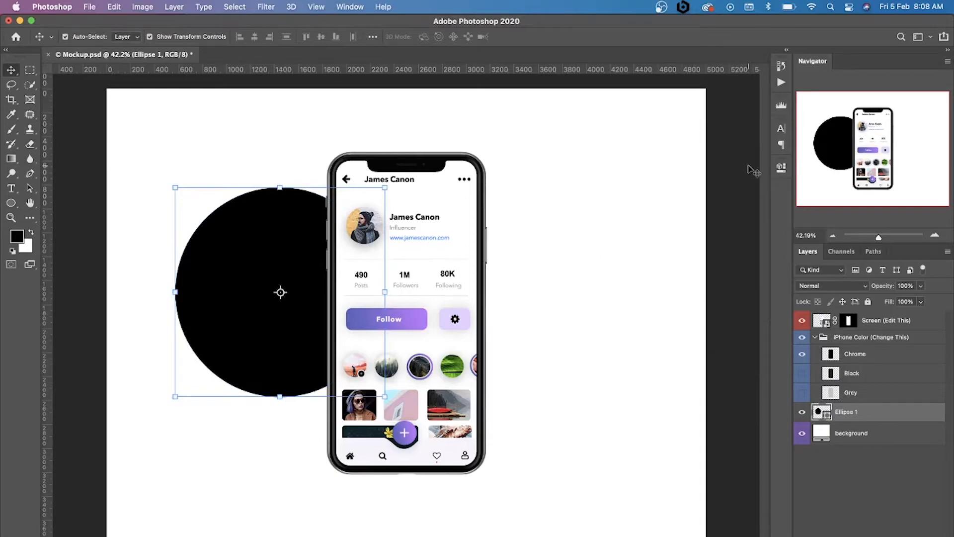
Duplicate the circle to the phone's upper right and move the original down behind the phone's lower left
key("super+j")
left_click_drag(286, 285, 519, 230)
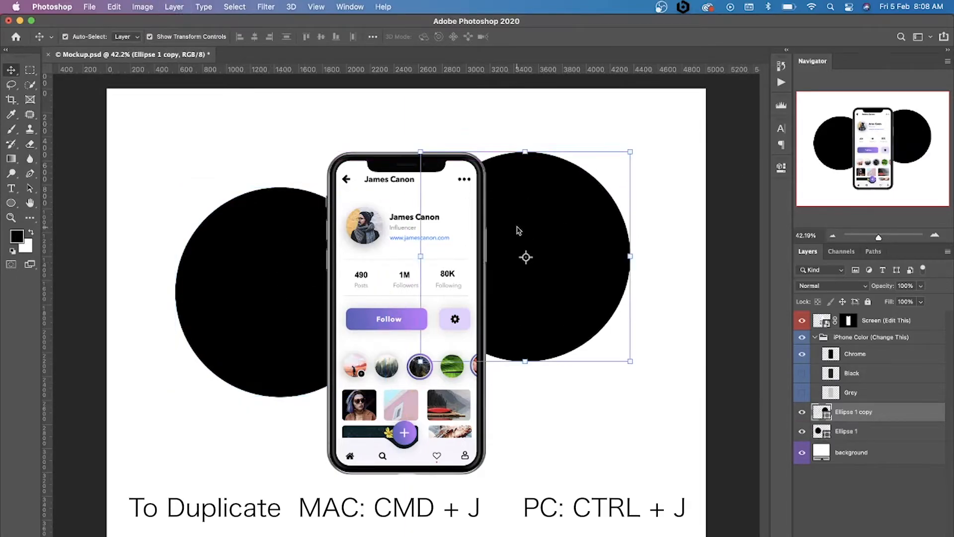
left_click(281, 337)
left_click_drag(281, 337, 311, 432)
left_click(238, 266)
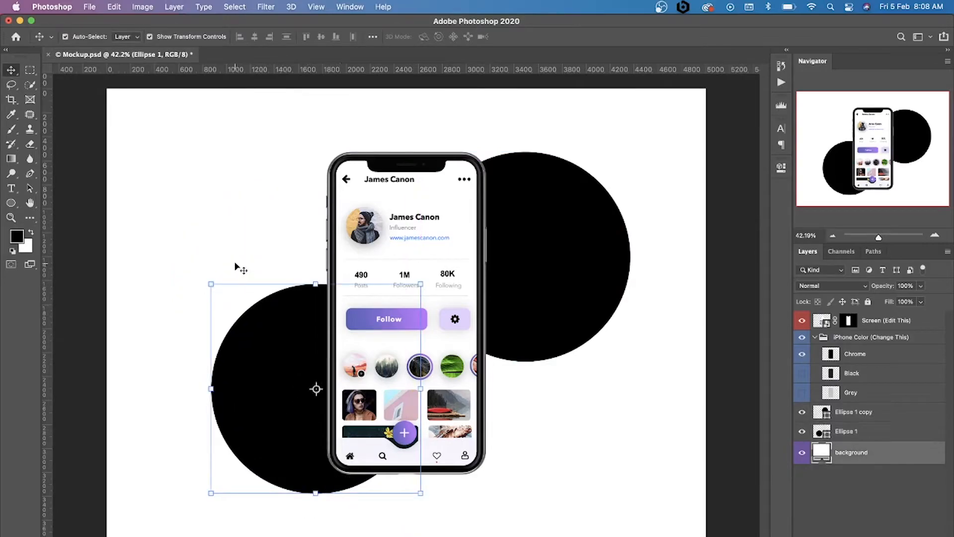
Duplicate the lower-left circle, shrink the copy to about half size and place it behind the phone's upper left
left_click(277, 330)
key("super+j")
left_click_drag(286, 338, 288, 152)
left_click_drag(422, 308, 327, 212)
Duplicate the smaller upper-left circle and place the copy behind the phone's lower-right corner
left_click_drag(284, 179, 504, 470)
key("Return")
key("super+j")
key("super+t")
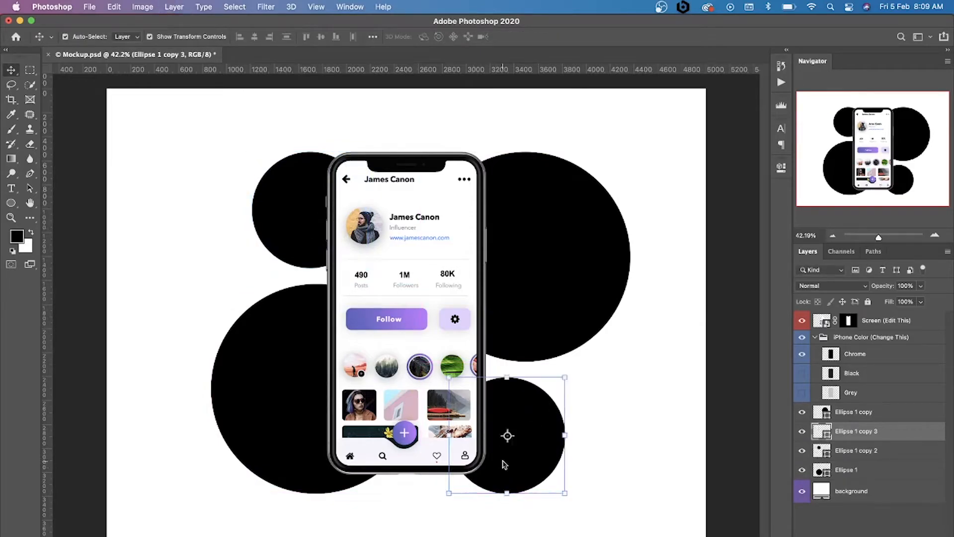
Enlarge the lower-right circle slightly and add two small dot-sized circle copies on the left, outside the large circles
left_click_drag(565, 493, 214, 225)
key("Return")
key("super+j")
left_click_drag(240, 124, 229, 271)
key("Return")
left_click(148, 287)
left_click(213, 202)
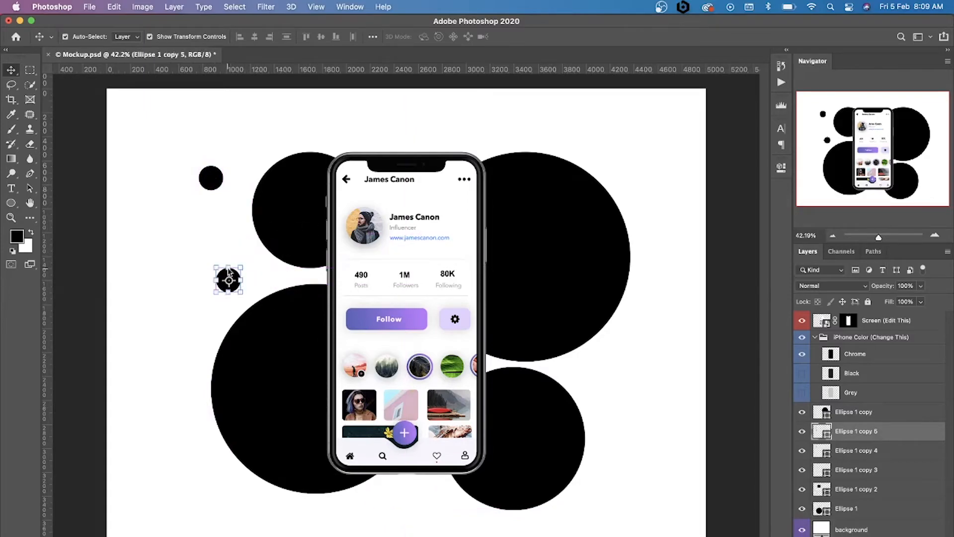
Duplicate the small dot on the left and place the copy right of the phone, between the two right-hand circles
left_click(201, 286)
left_click(237, 290, "alt")
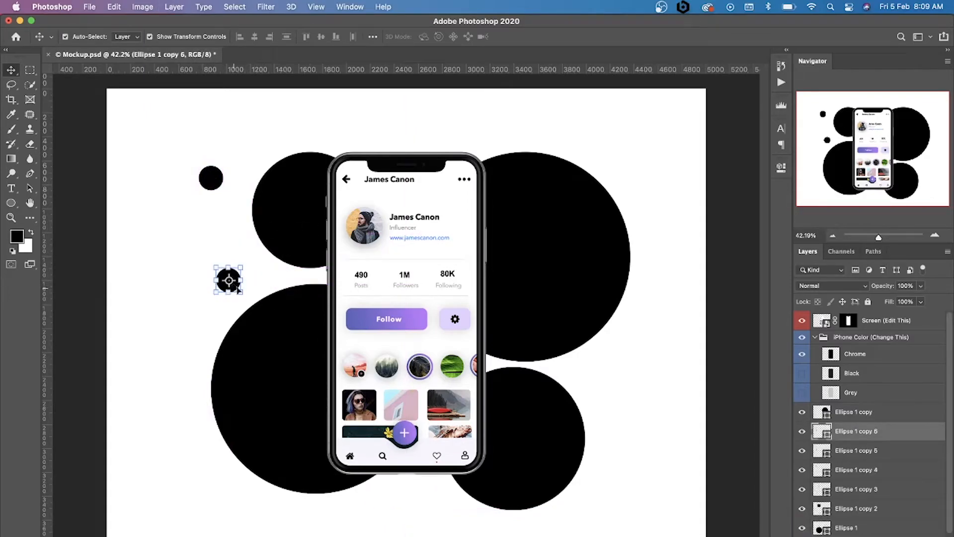
left_click(250, 237)
left_click_drag(229, 279, 597, 378)
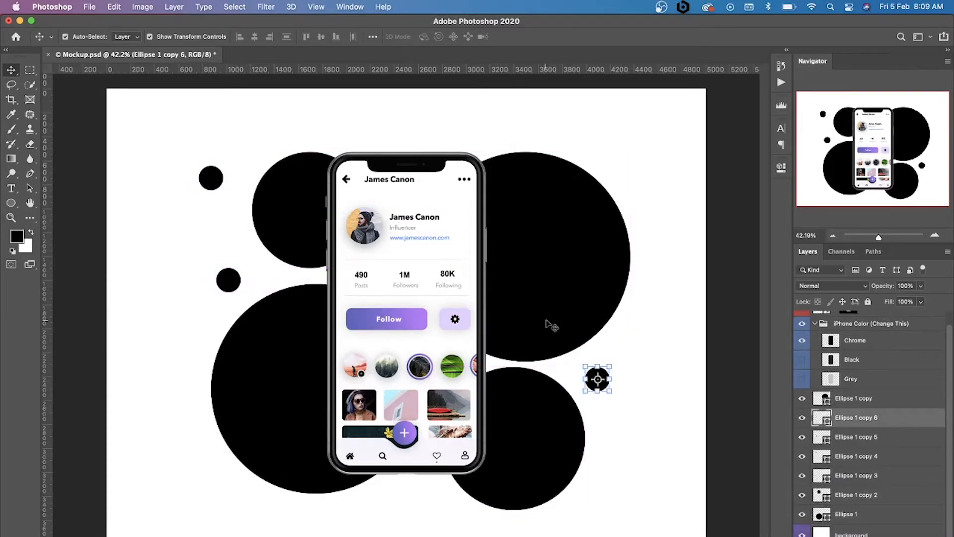
left_click(646, 444)
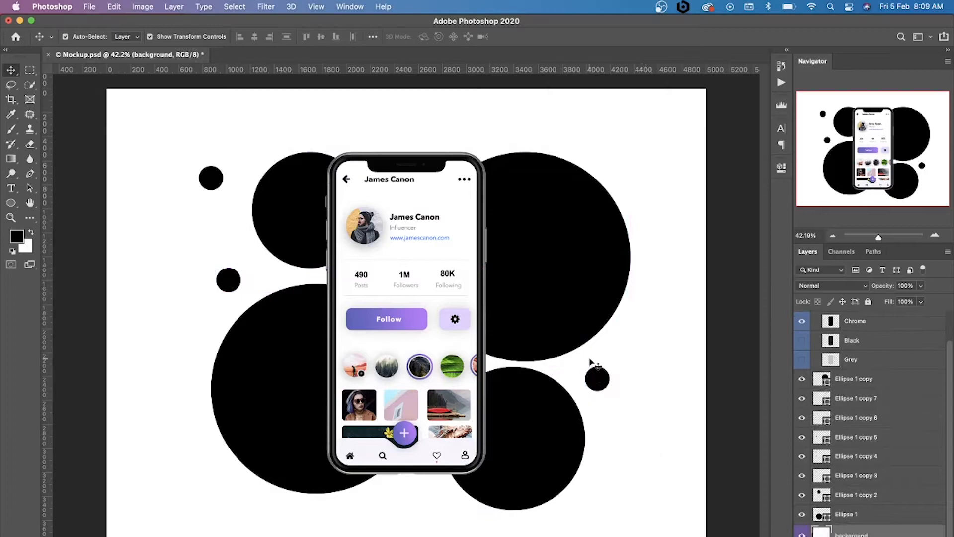
Place copies of the small dot above and below the phone, plus a smaller one beside the lower-left circle
left_click_drag(596, 378, 401, 506)
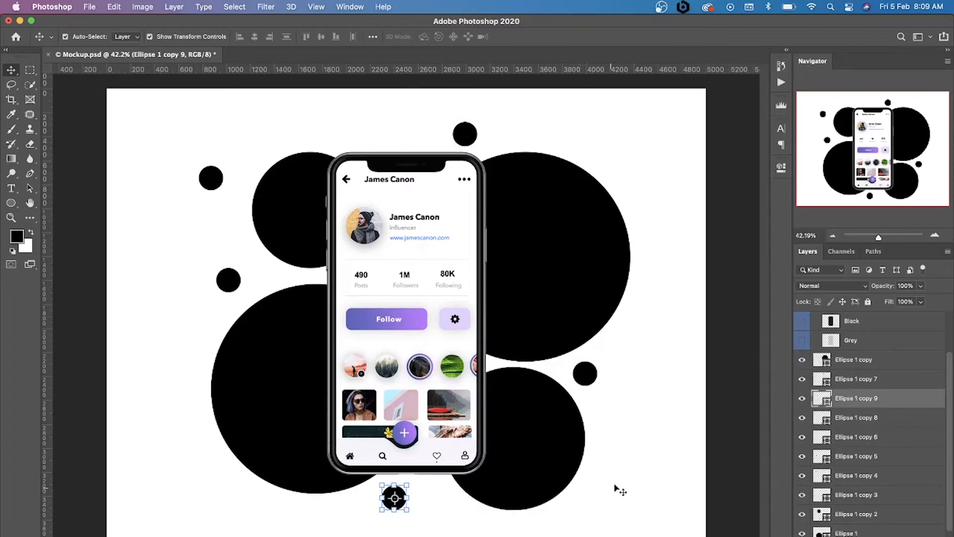
left_click(590, 380)
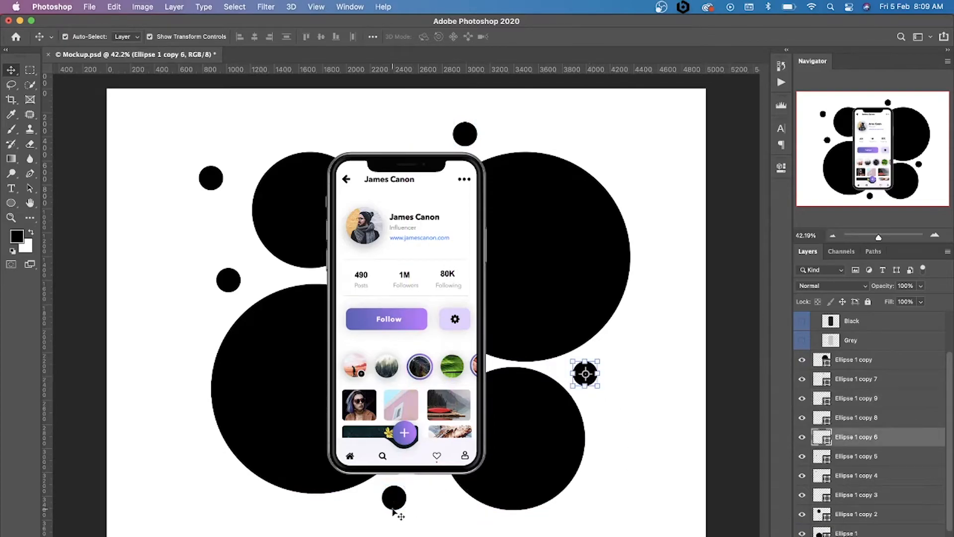
left_click_drag(393, 510, 223, 494)
key("Return")
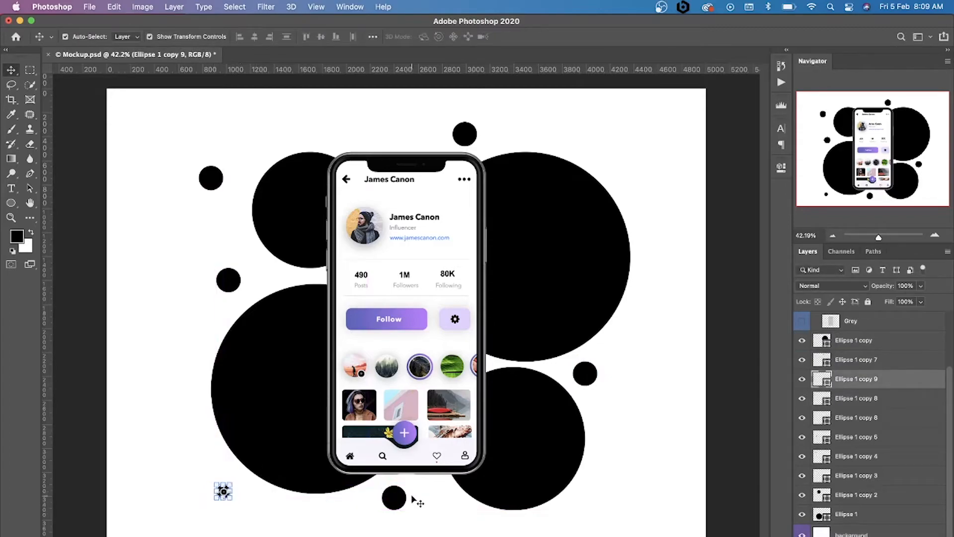
Delete the dot directly below the phone
left_click(400, 501)
mouse_move(408, 510)
left_mouse_down()
mouse_move(398, 503)
mouse_move(405, 497)
mouse_move(414, 517)
left_mouse_up()
key("Return")
left_click(411, 522)
key("BackSpace")
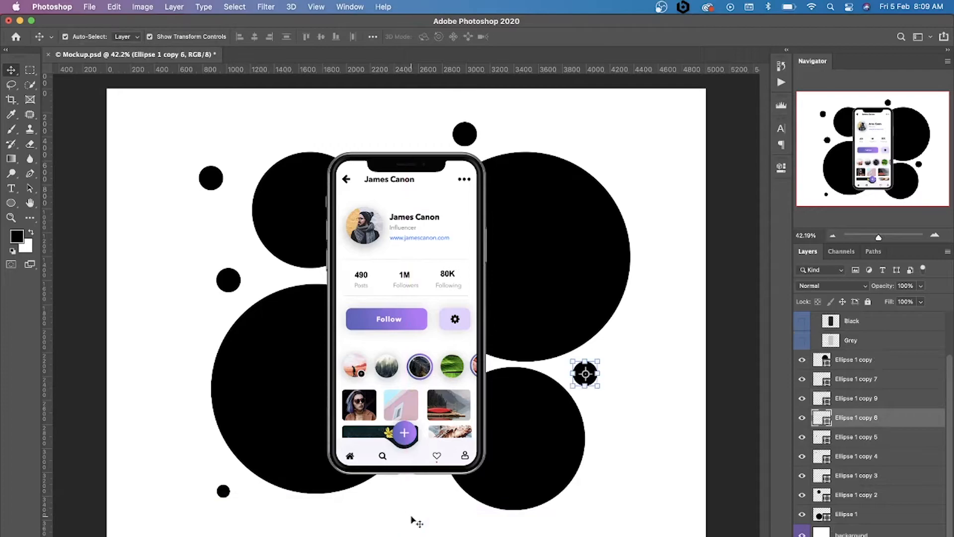
Move the dot between the two left-hand circles slightly closer to the phone
left_click(615, 391)
left_click(589, 379)
left_click_drag(239, 282, 253, 281)
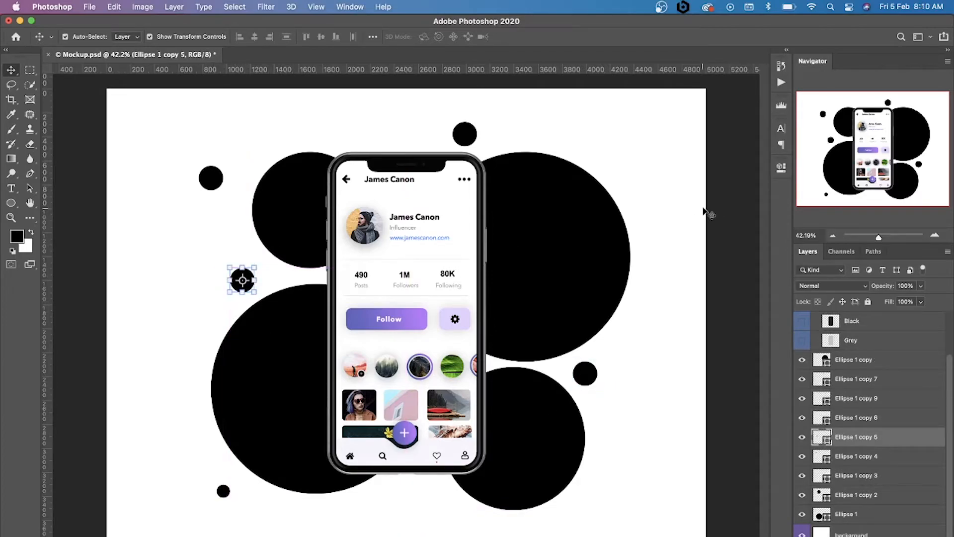
left_click(721, 204)
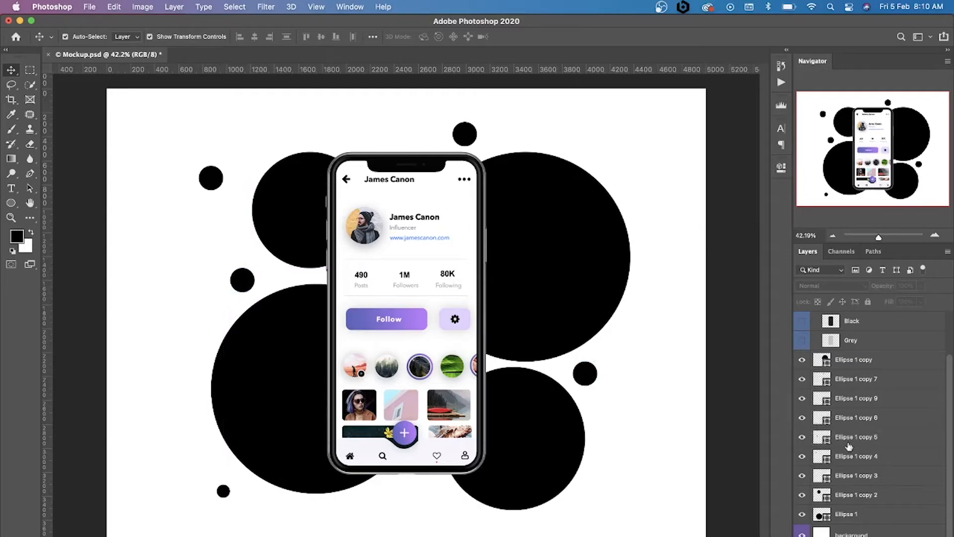
Draw a rectangle about 5098 × 3847 px directly above the background layer, covering the whole canvas
left_click(867, 534)
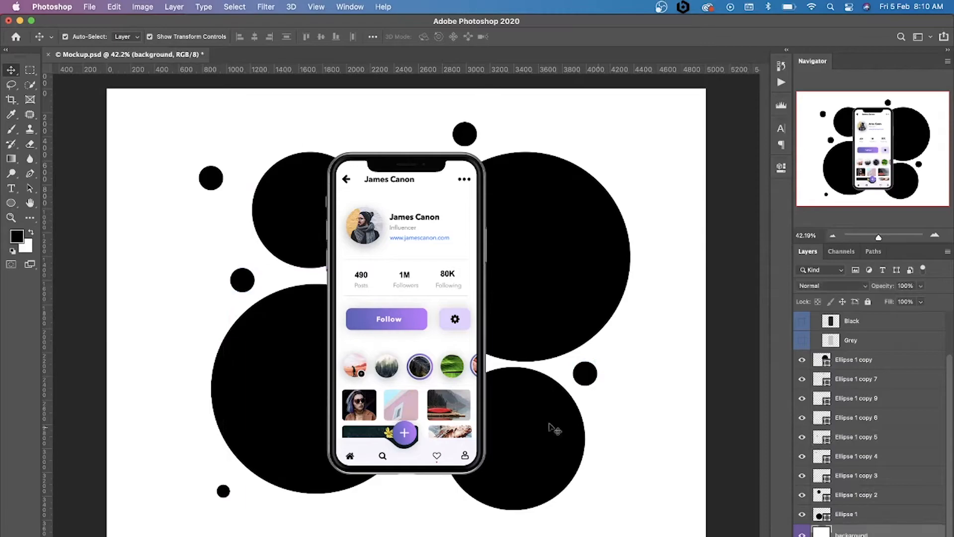
left_click_drag(12, 203, 44, 208)
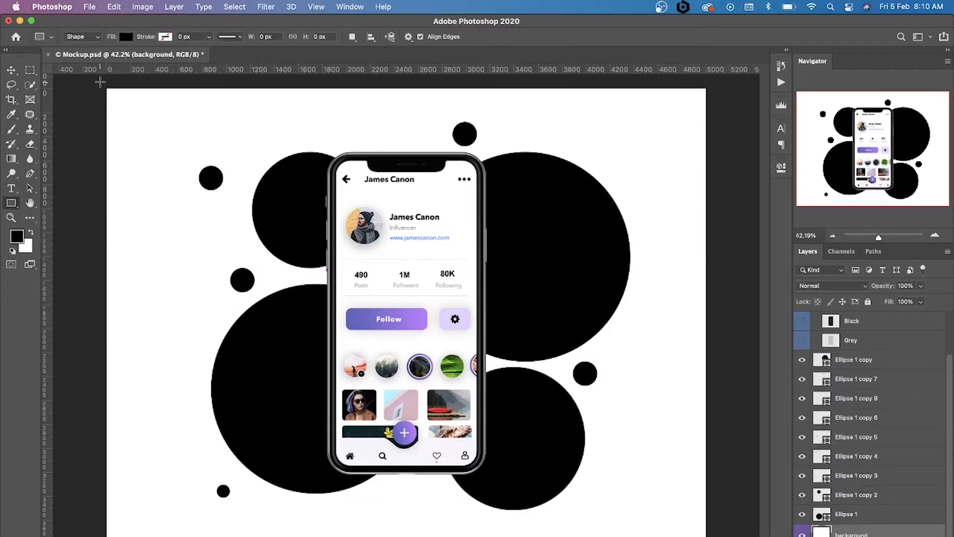
left_click_drag(100, 82, 711, 533)
Fill the canvas-sized rectangle with the light gray #d8d8d8
left_click(619, 234)
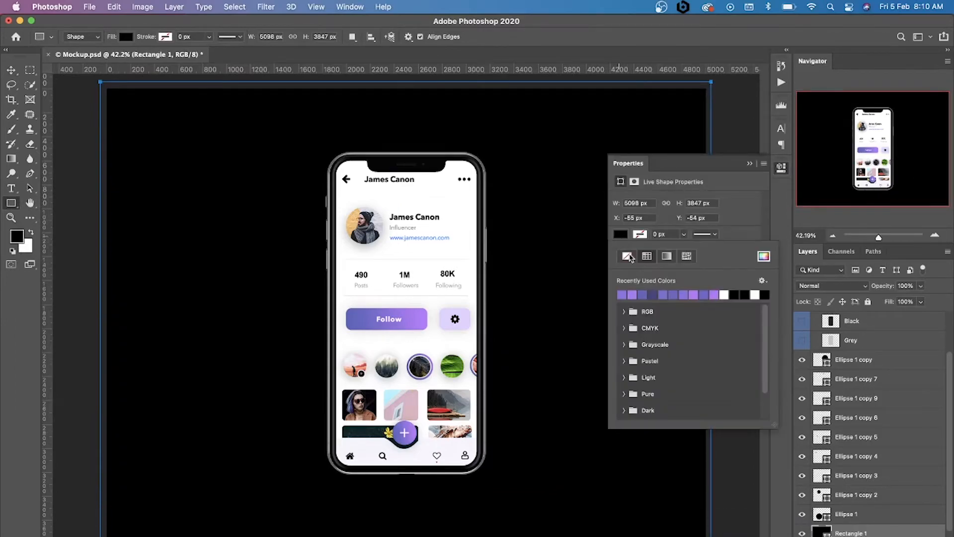
left_click(764, 256)
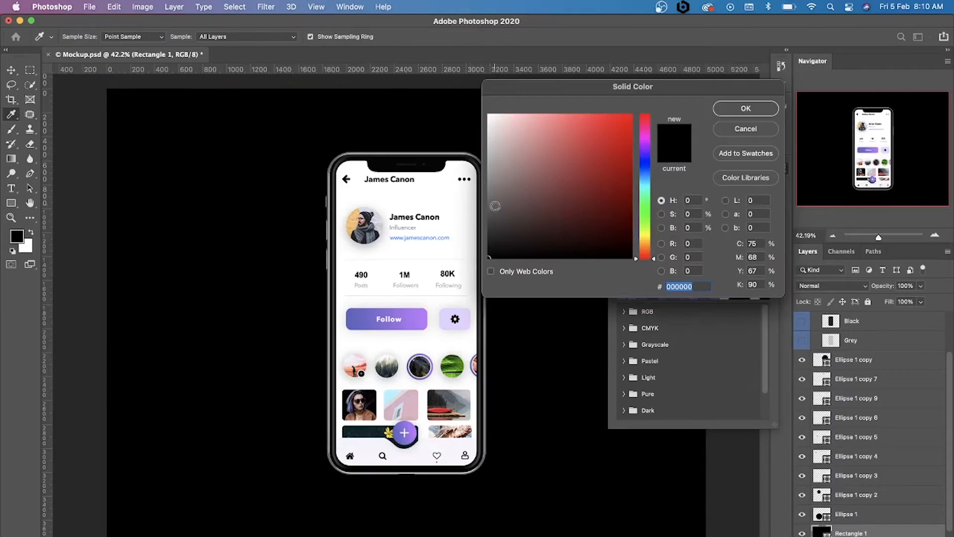
left_click_drag(498, 213, 400, 135)
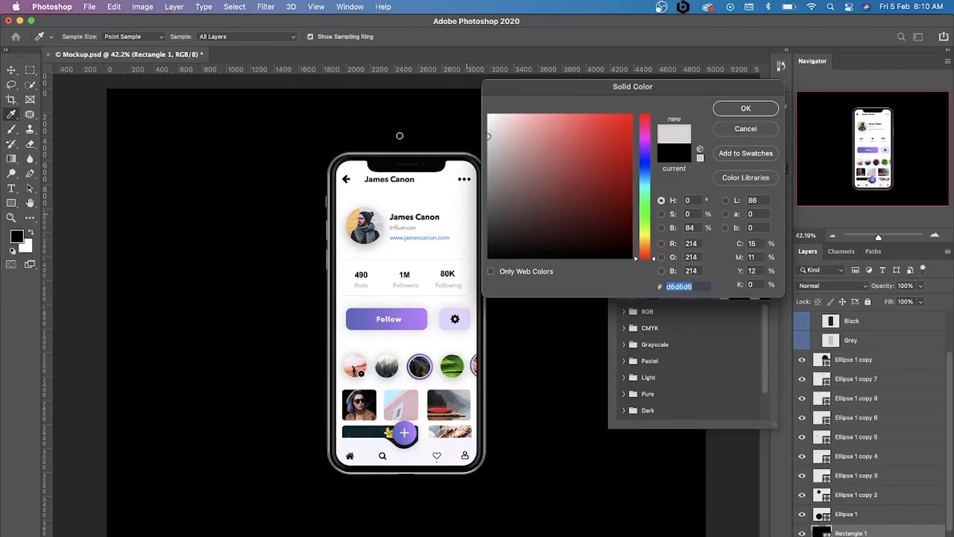
left_click(745, 108)
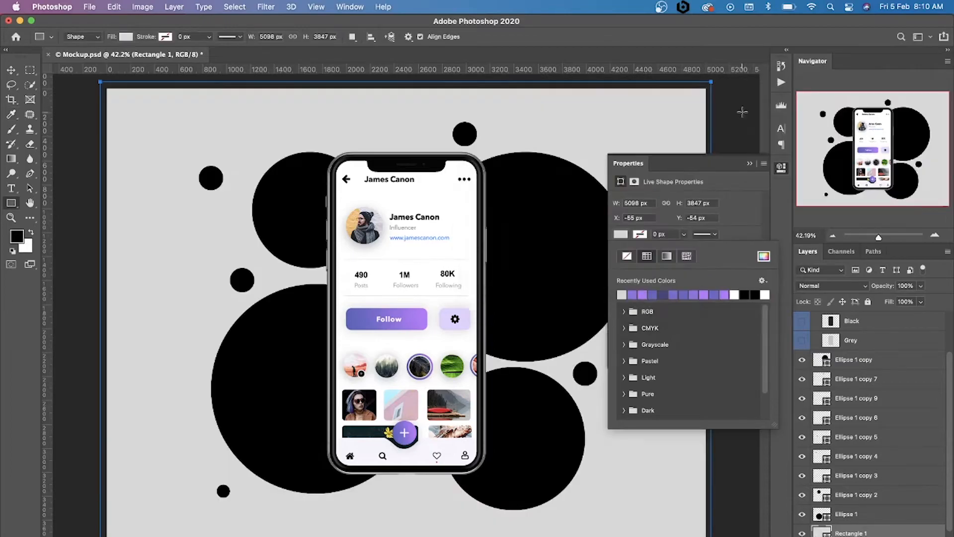
Lighten the canvas-sized background rectangle's fill to #e7e7e7 and lock its layer
left_click(620, 234)
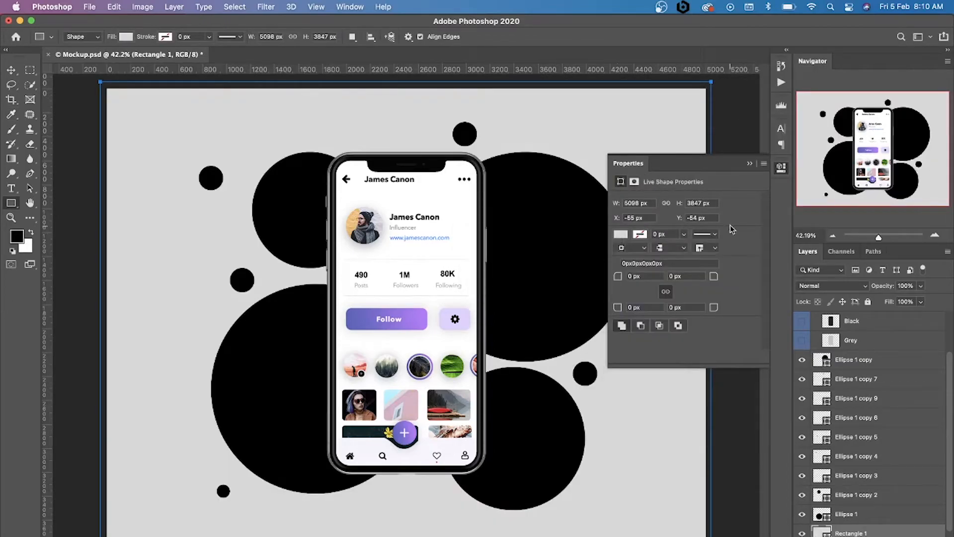
left_click(621, 234)
left_click(763, 256)
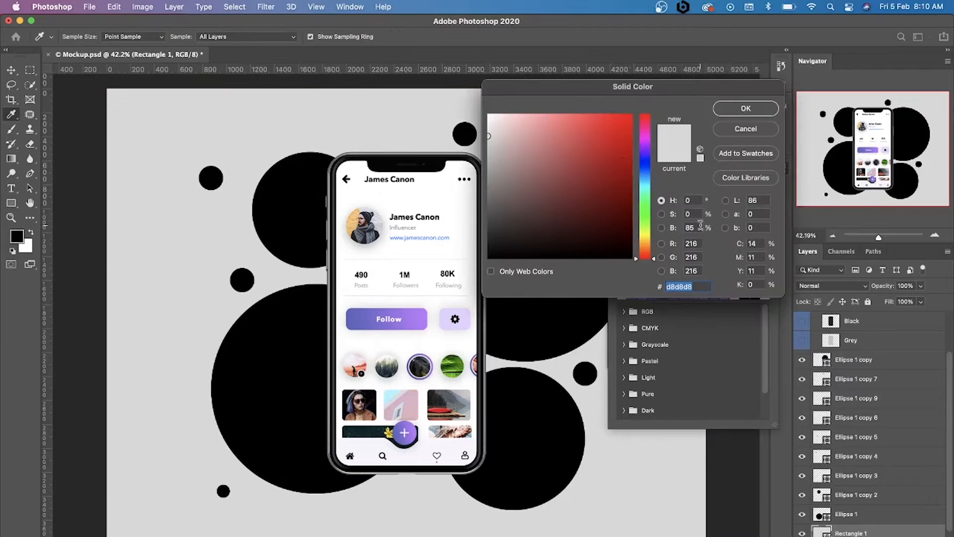
left_click(489, 127)
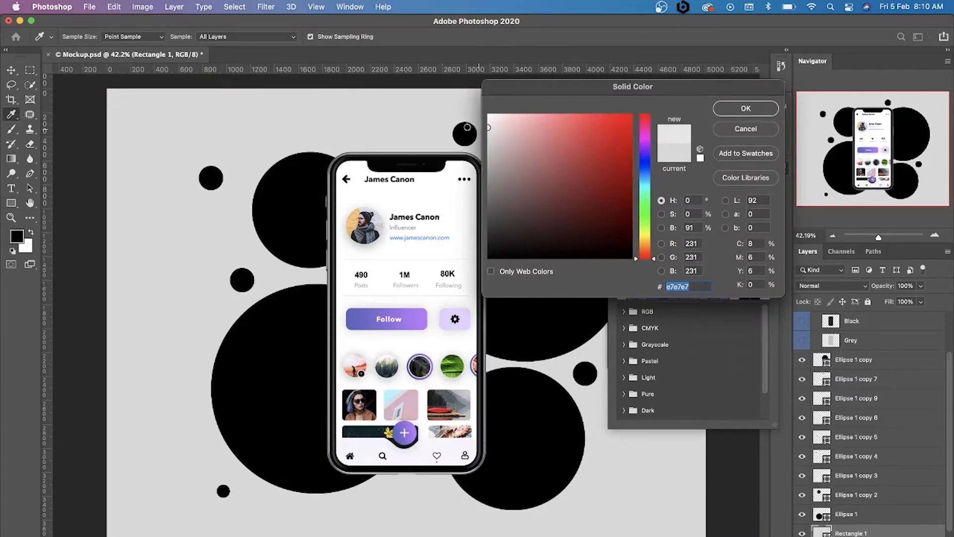
left_click(745, 107)
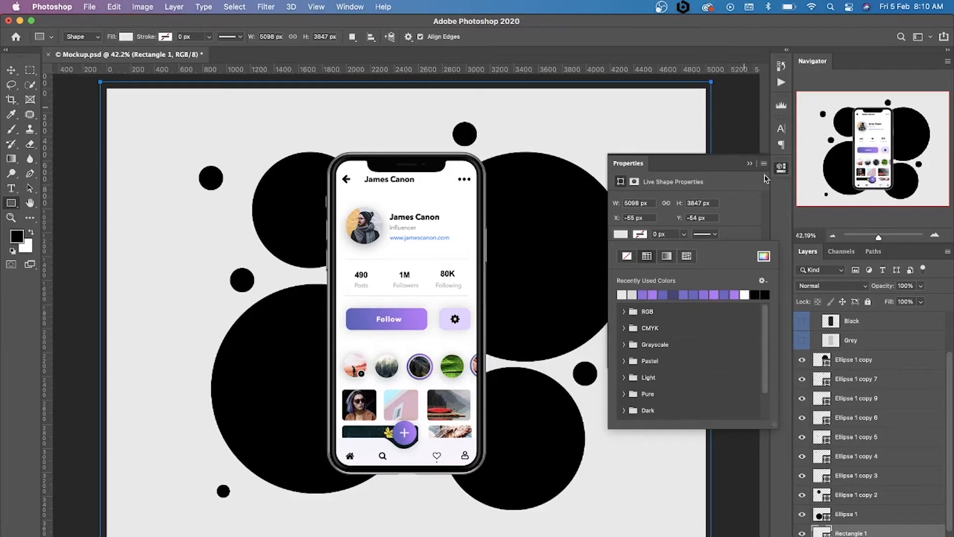
left_click(750, 165)
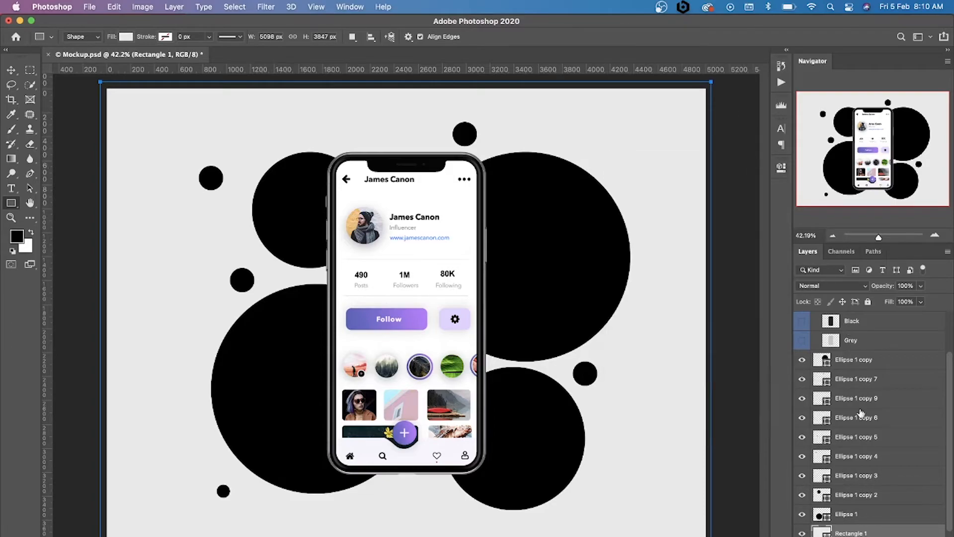
left_click(868, 302)
Fill the large circle to the upper right of the phone with the blue-violet #6c65c7 sampled from the Follow button
scroll(888, 392, "up", 2)
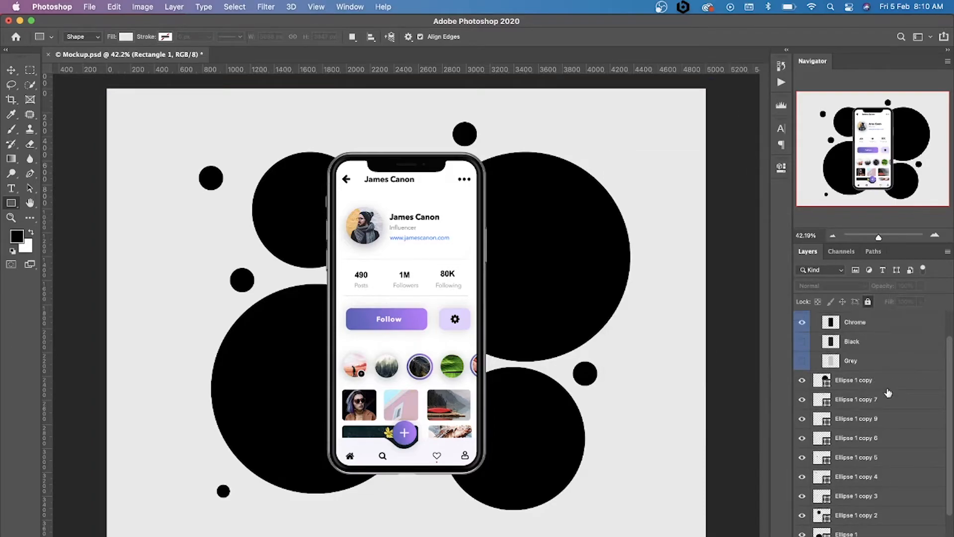
left_click(870, 385)
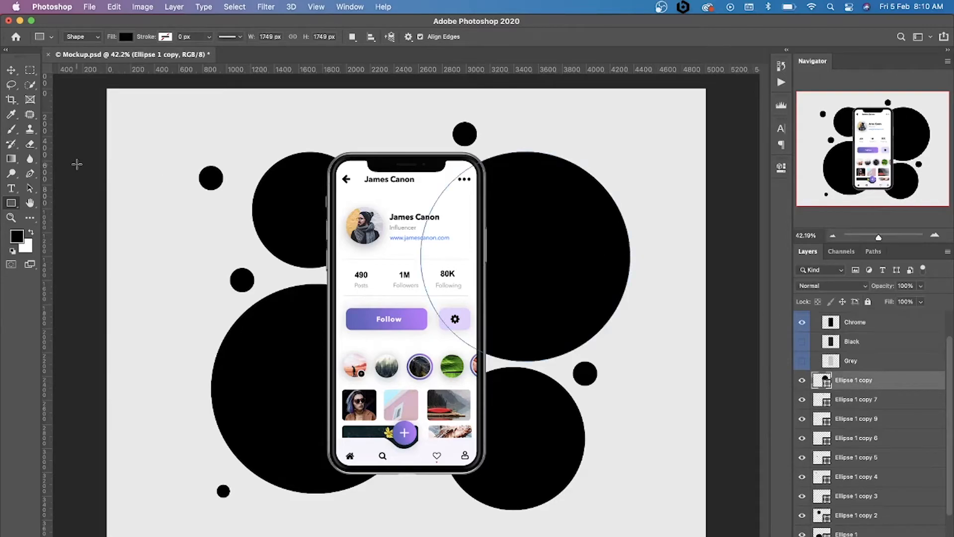
left_click(12, 71)
left_click(222, 158)
left_click(545, 244)
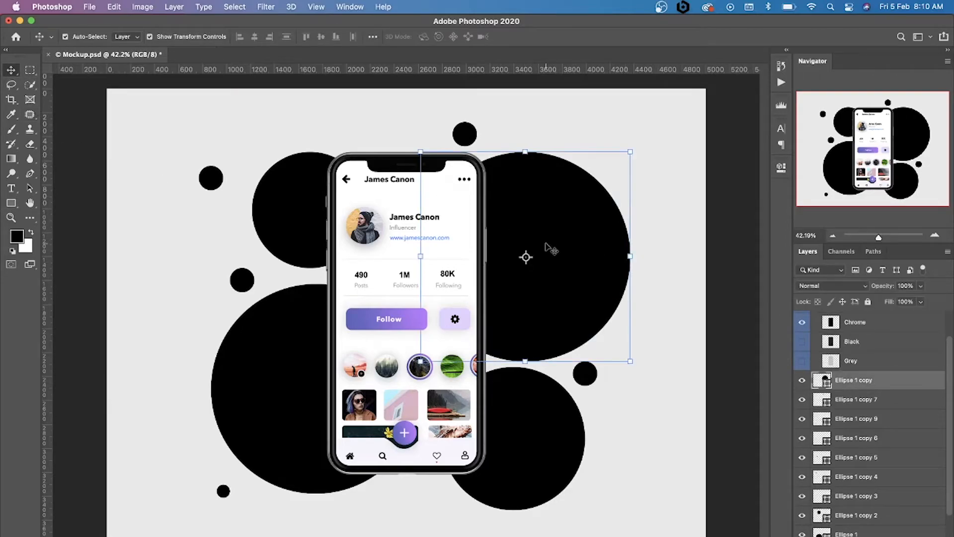
left_click(11, 203)
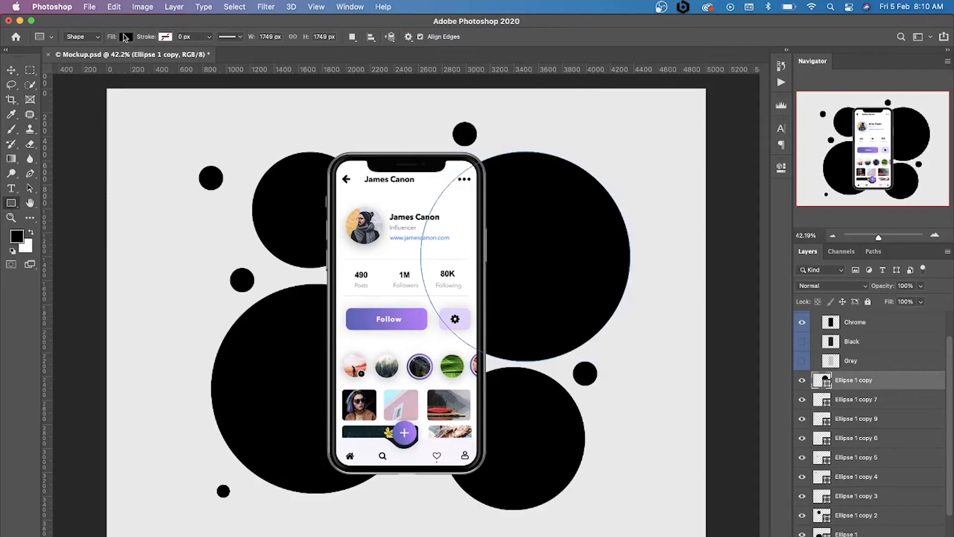
left_click(125, 37)
left_click(195, 59)
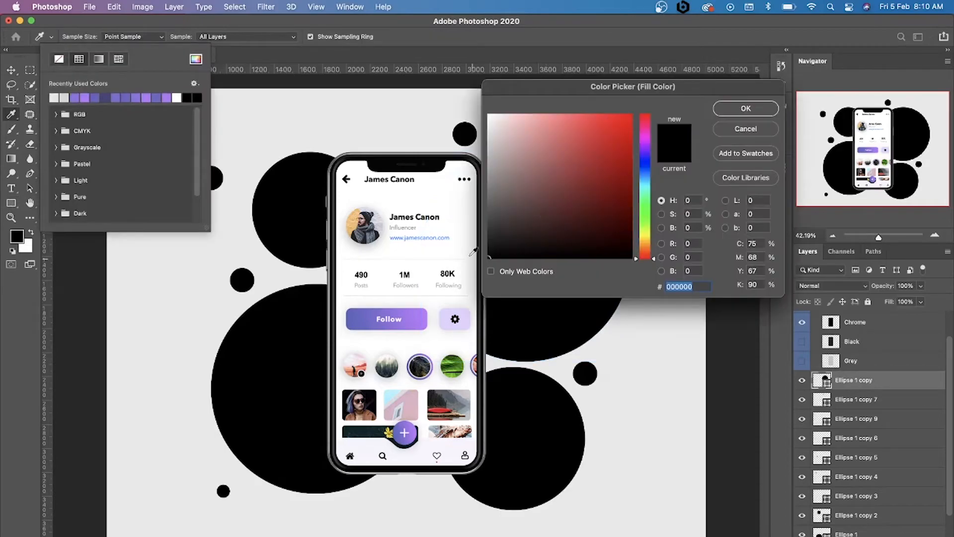
left_click(376, 315)
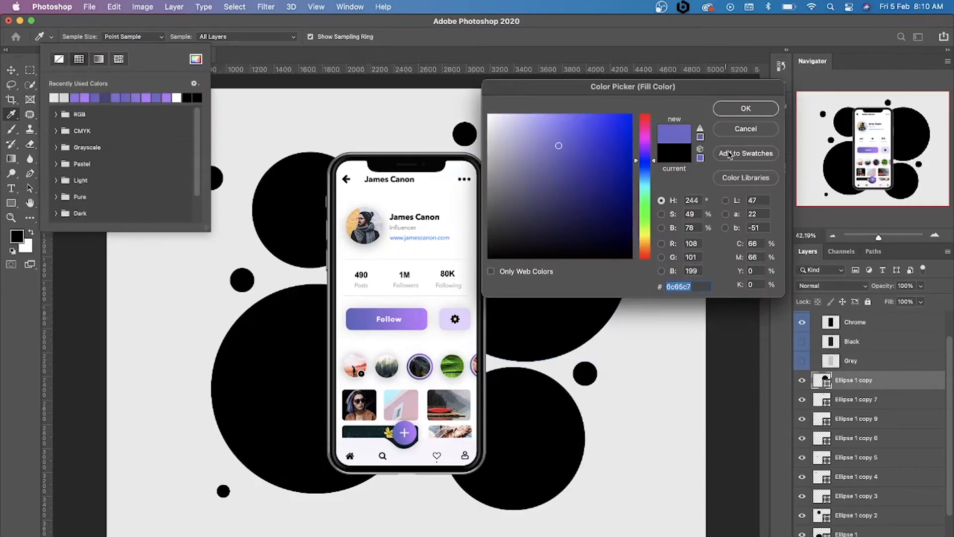
left_click(751, 108)
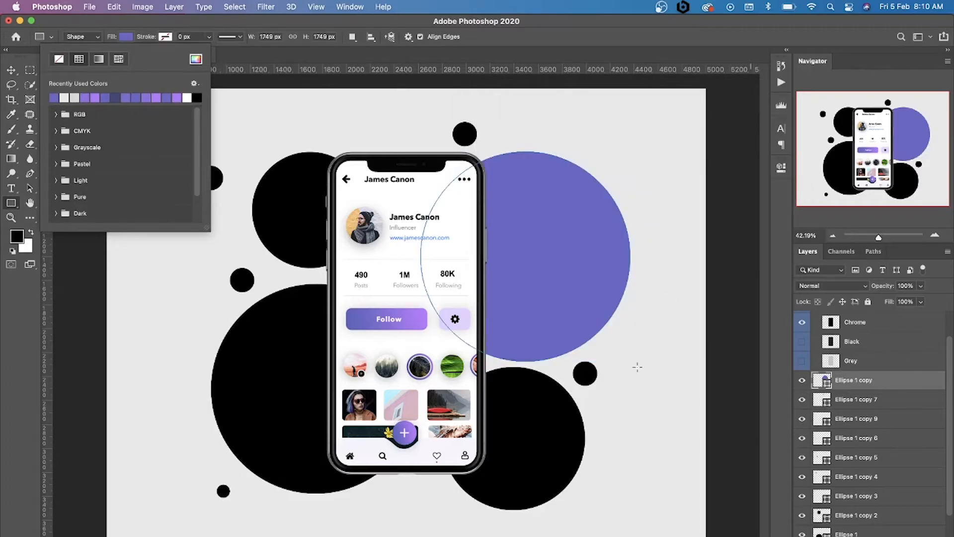
Fill the large circle to the lower left of the phone with the light purple sampled from the Follow button's right end
left_click(11, 70)
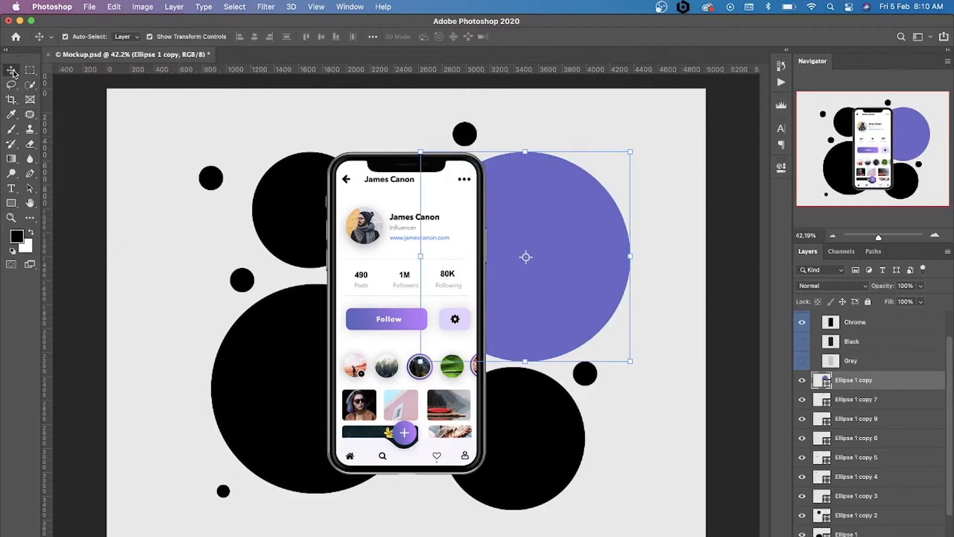
left_click(284, 400)
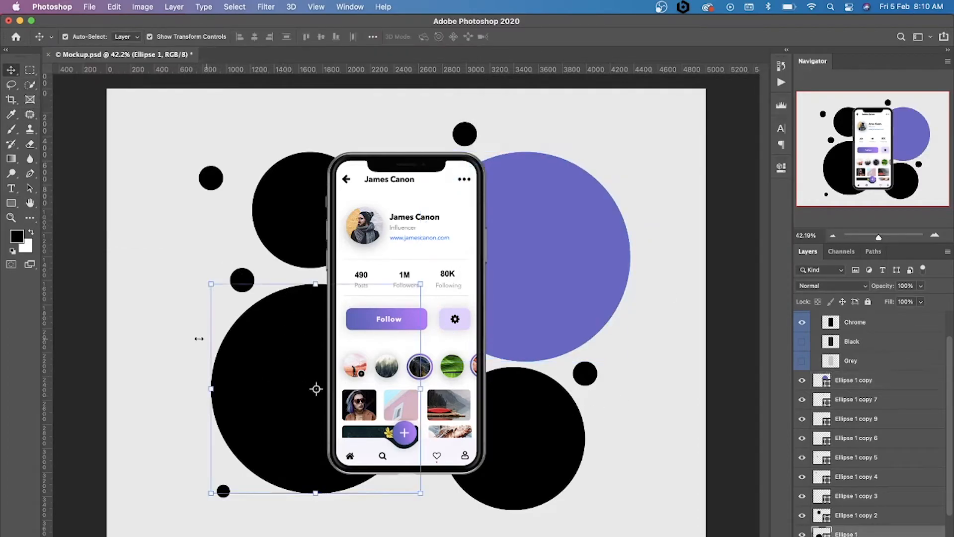
left_click(12, 205)
left_click(131, 37)
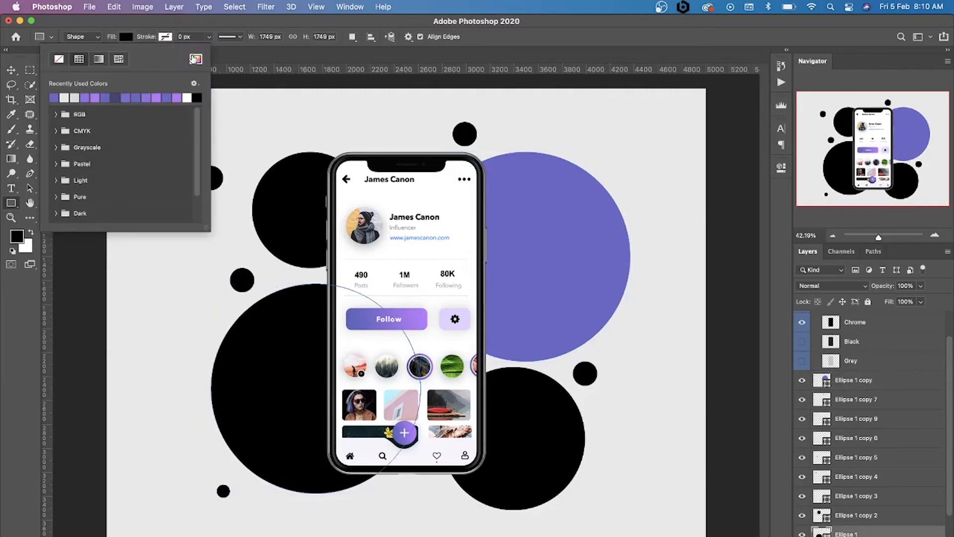
left_click(196, 59)
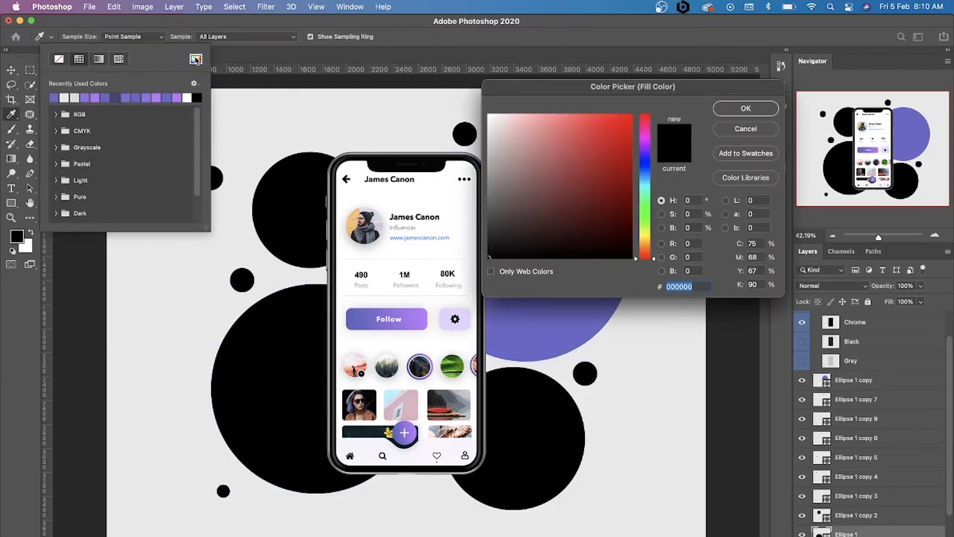
left_click(424, 317)
left_click(745, 108)
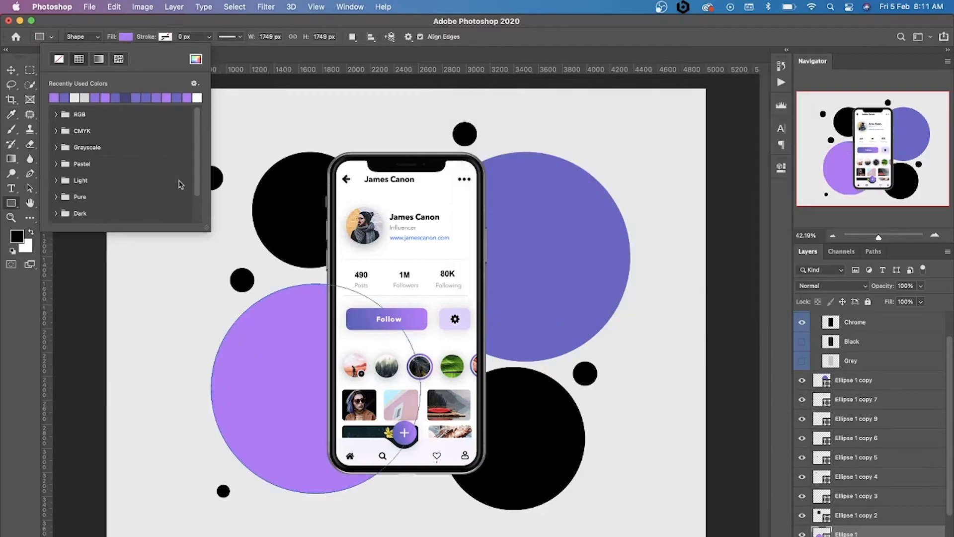
Fill the small dot left of the upper-left black circle with the recently used blue-violet
left_click(11, 70)
left_click(71, 200)
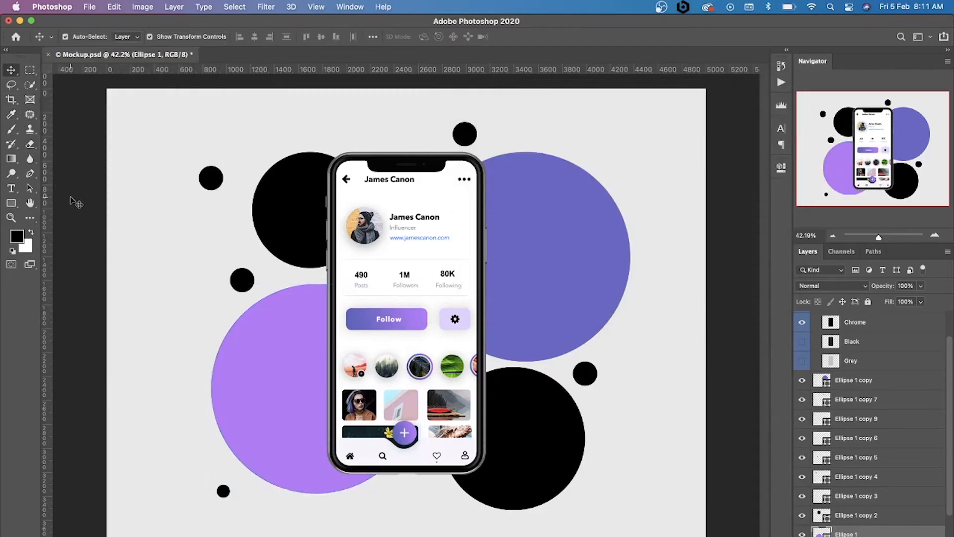
left_click(208, 183)
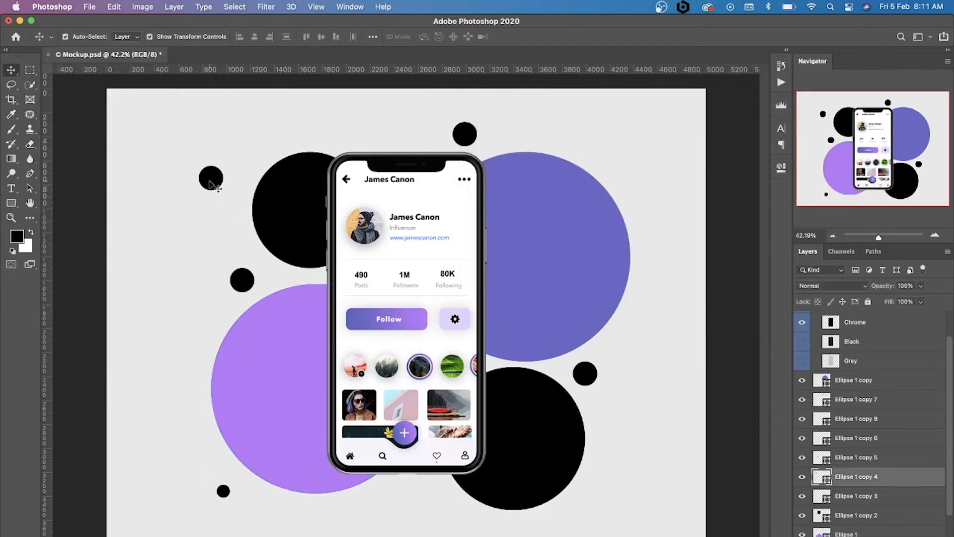
left_click(12, 203)
left_click(127, 37)
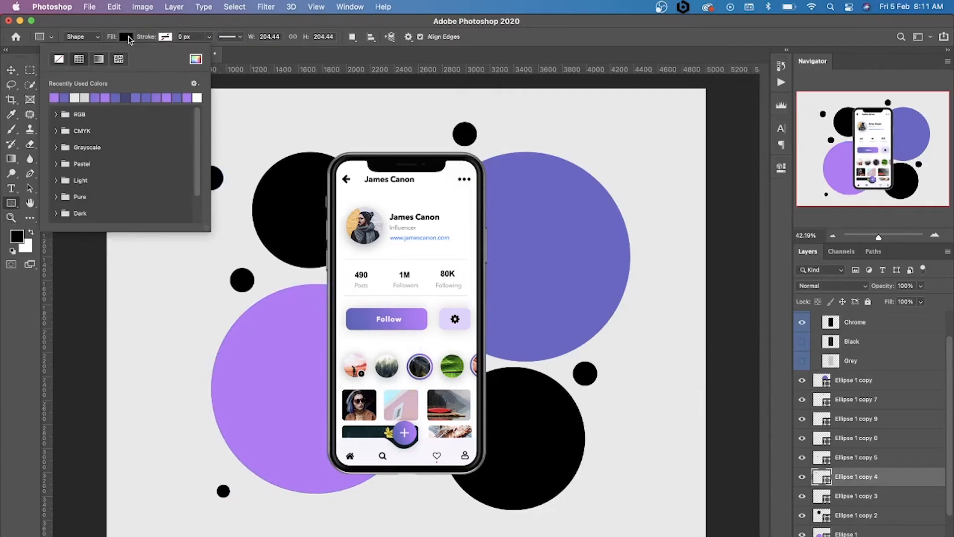
left_click(69, 96)
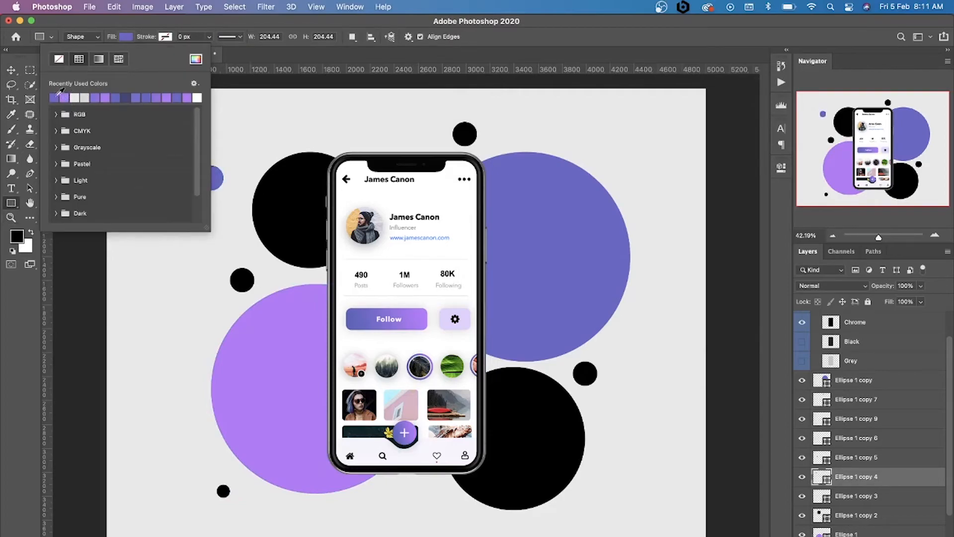
Fill both the dot above the phone and the tiny dot below the light purple circle with the recently used light purple
key("v")
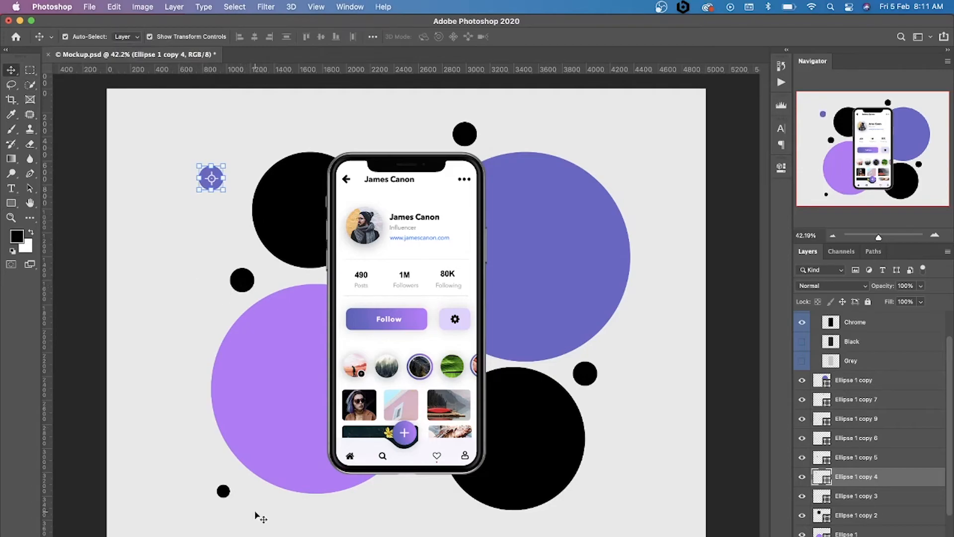
left_click(224, 492)
key("super")
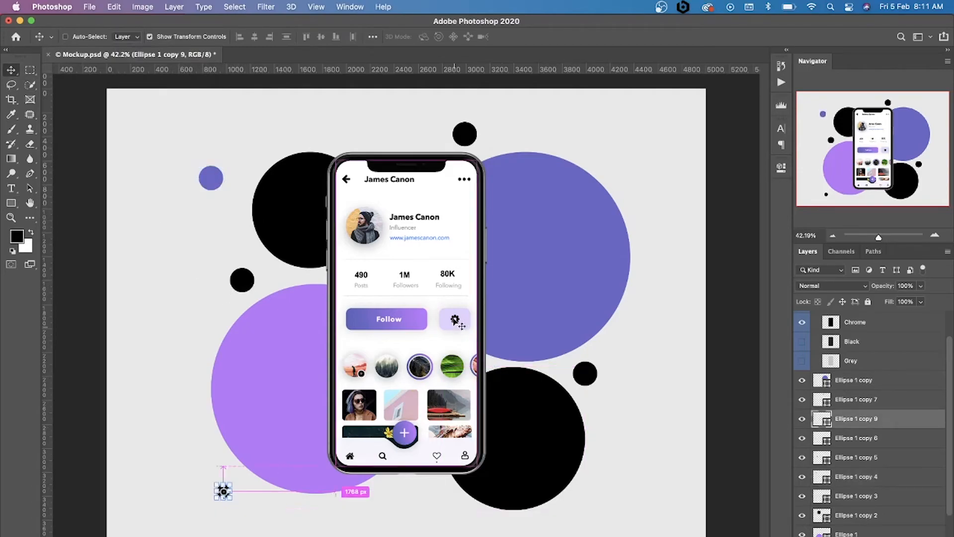
mouse_move(465, 128)
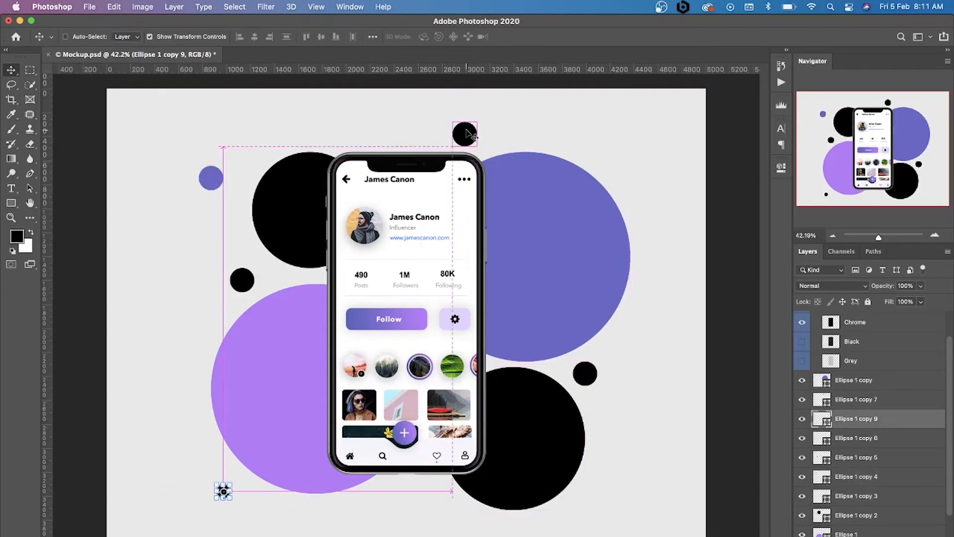
left_click(467, 134, "shift+super")
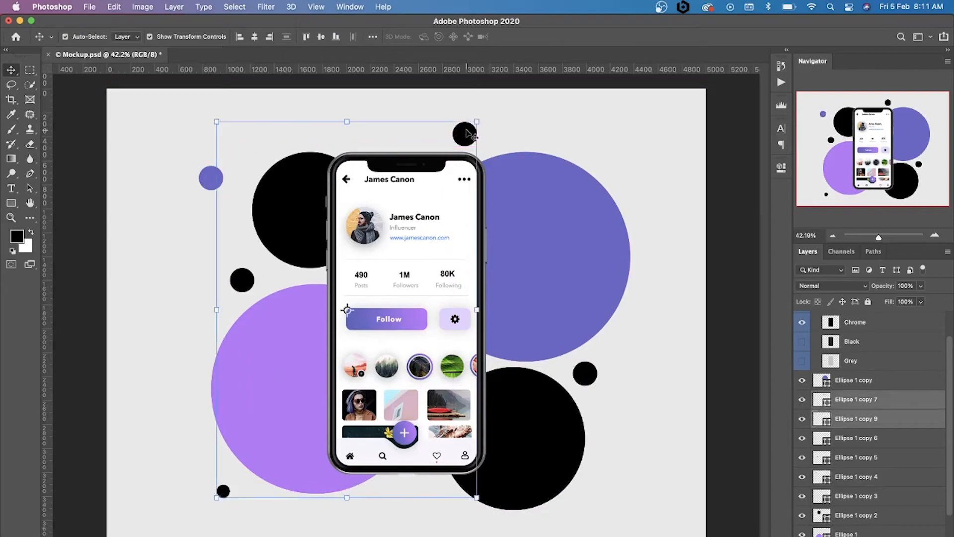
left_click(11, 203)
left_click(128, 37)
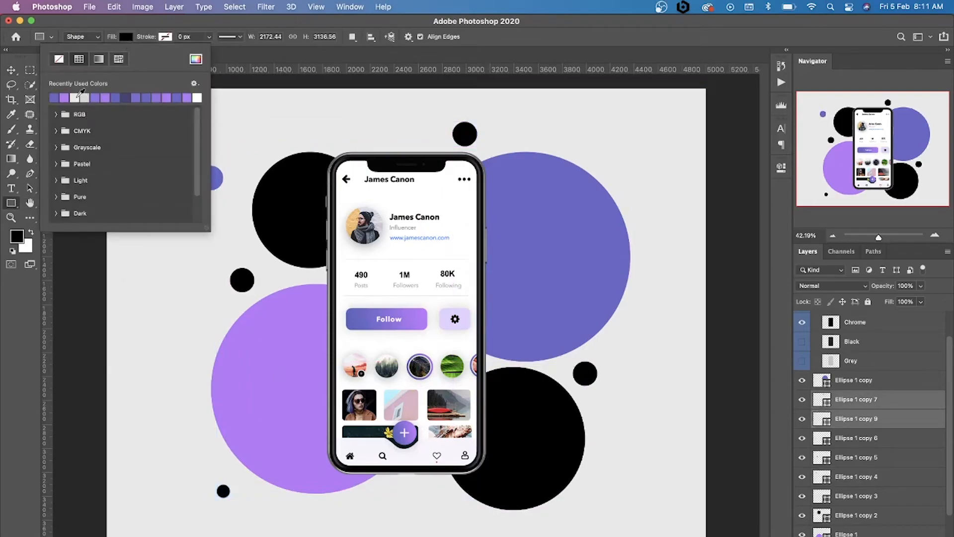
left_click(65, 97)
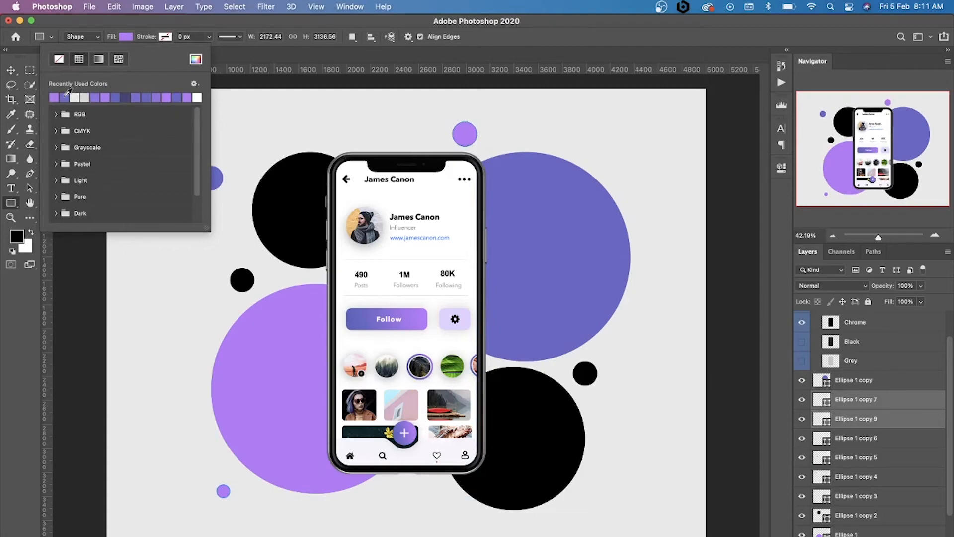
Recolor only the tiny dot below the large light purple circle with the recently used blue-violet
left_click(11, 70)
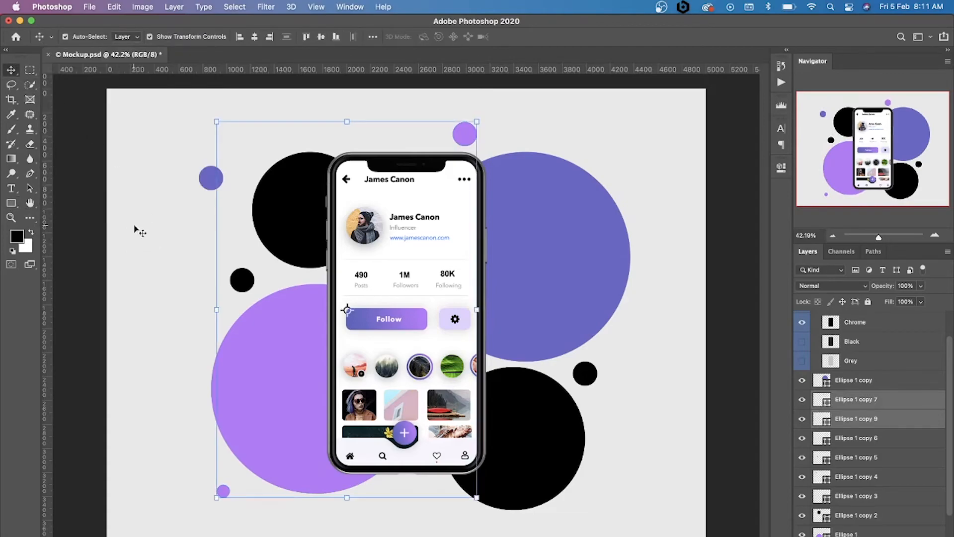
left_click(95, 252)
left_click(224, 492)
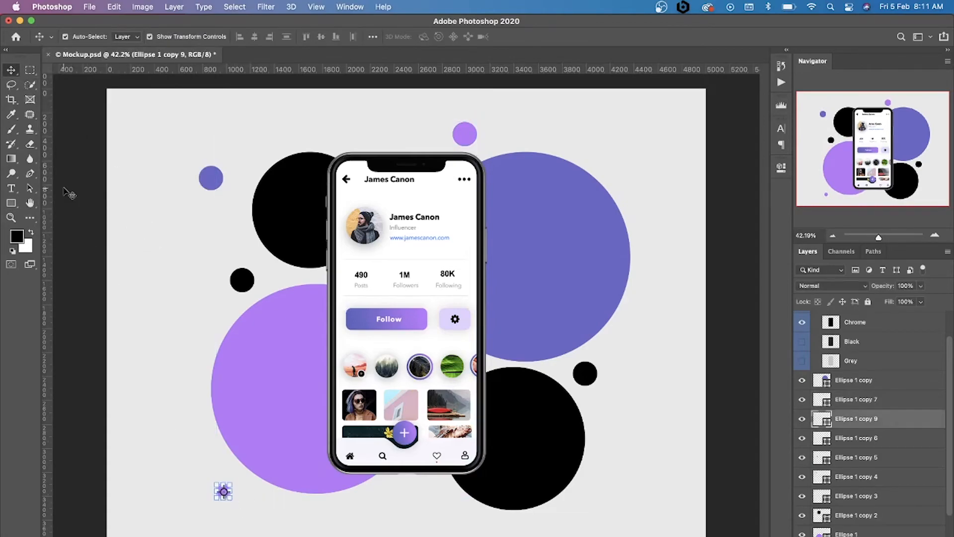
left_click(14, 202)
left_click(127, 36)
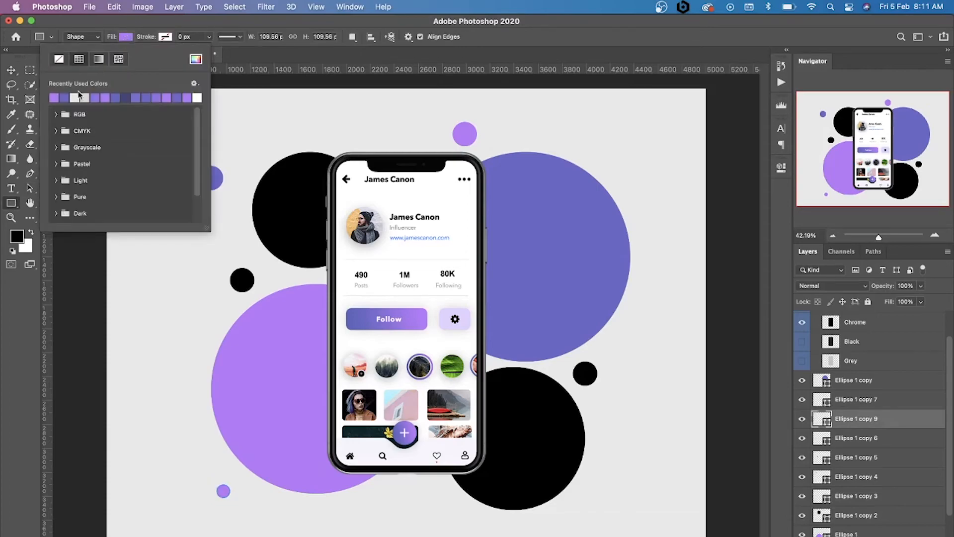
left_click(65, 97)
Fill the black circle behind the phone's upper left with the medium purple #966fe4 sampled from the upper middle of the Follow button
left_click(11, 70)
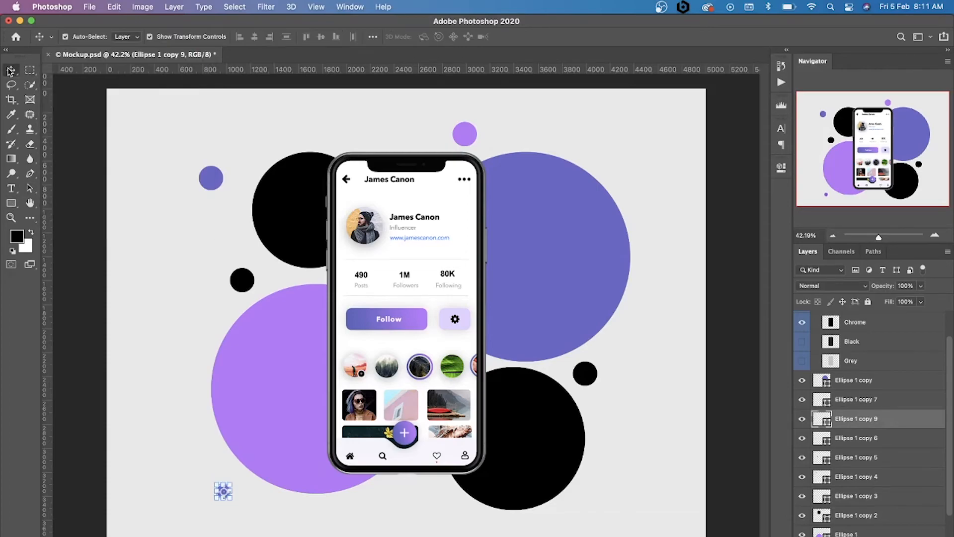
left_click(124, 213)
left_click(303, 237)
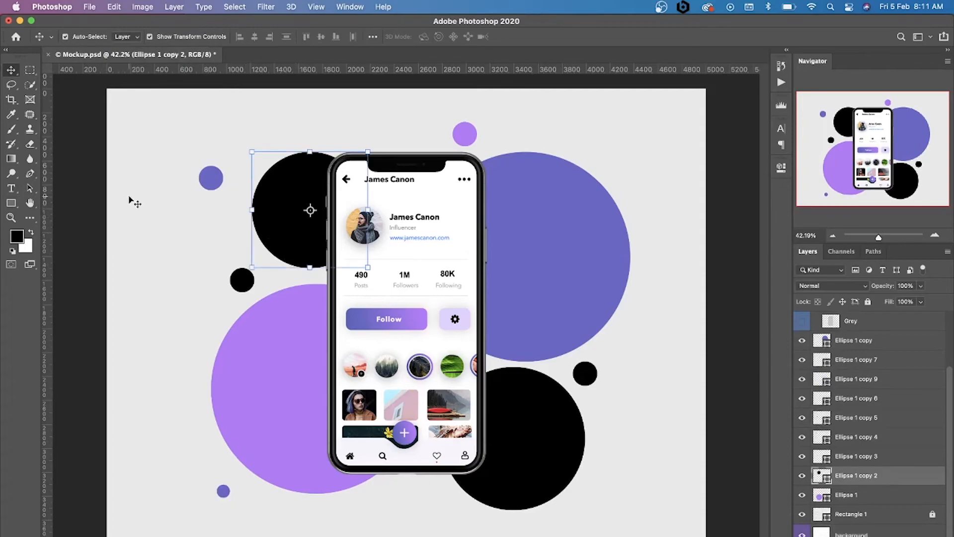
left_click(12, 203)
left_click(126, 36)
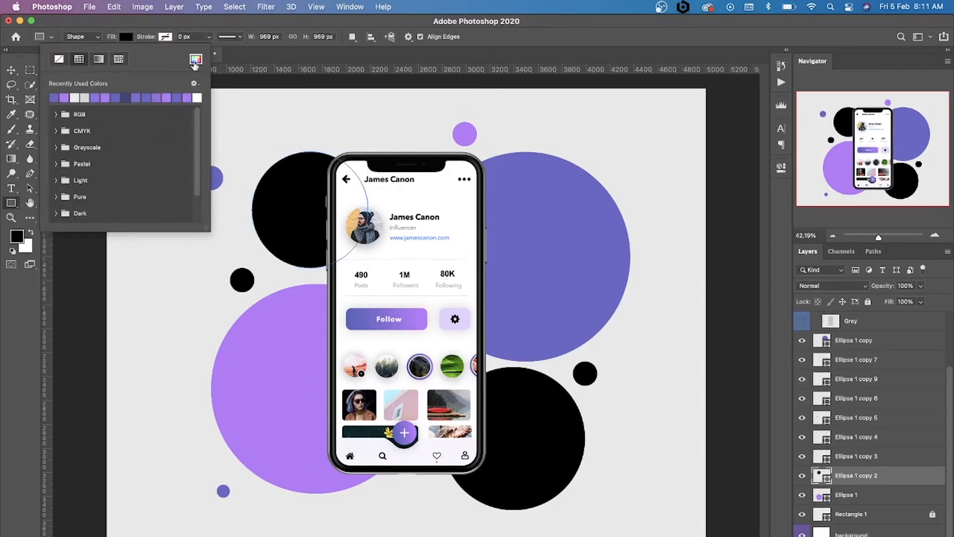
left_click(195, 58)
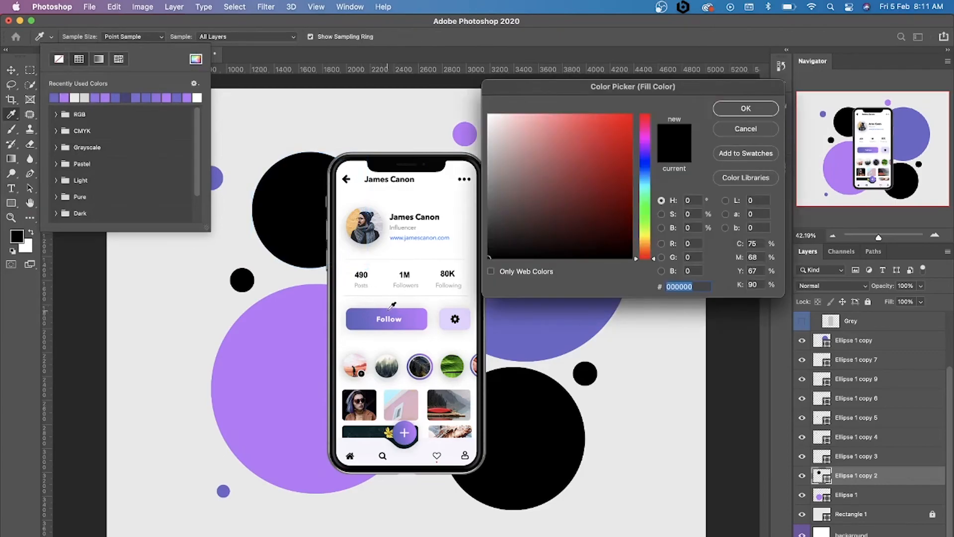
left_click(393, 307)
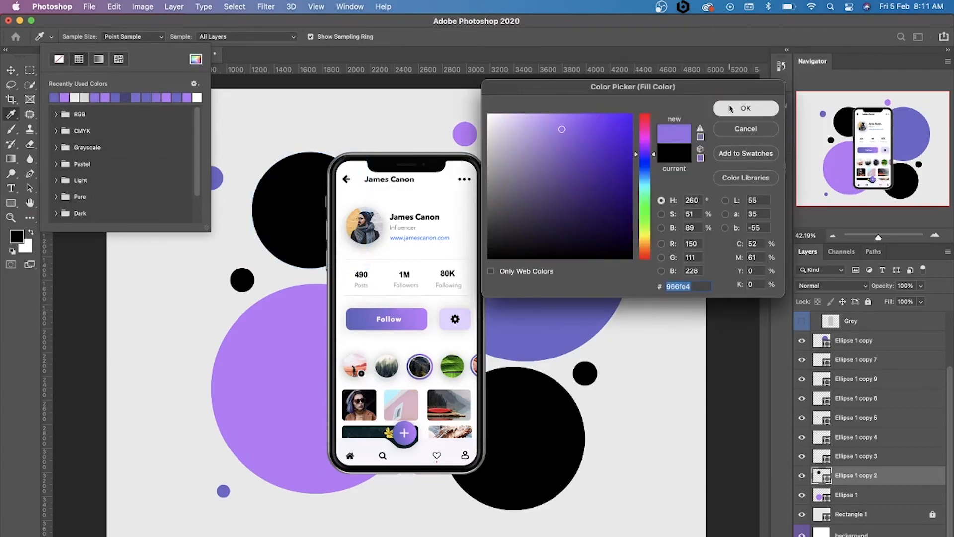
left_click(746, 108)
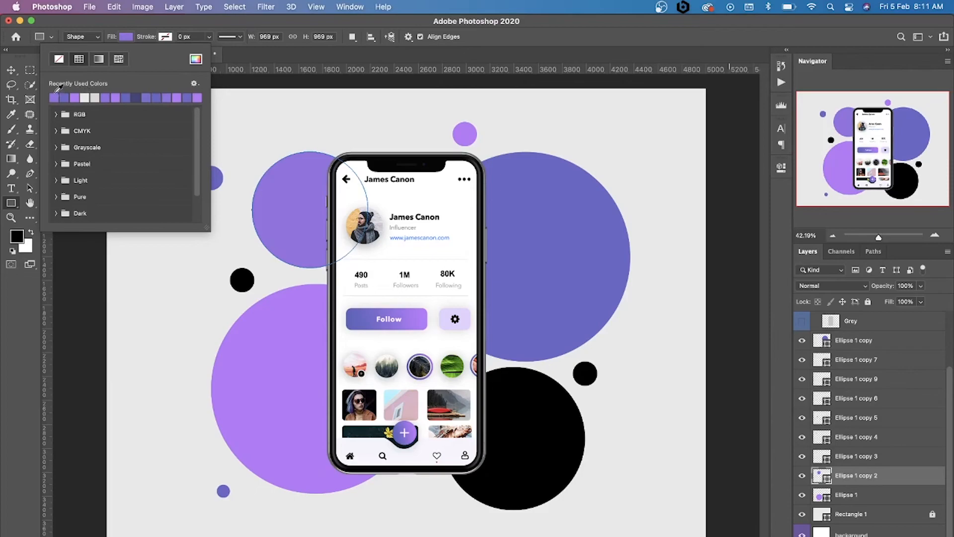
Fill the large black circle behind the phone's lower right with the recently used medium purple #966fe4
left_click(11, 70)
left_click(562, 472)
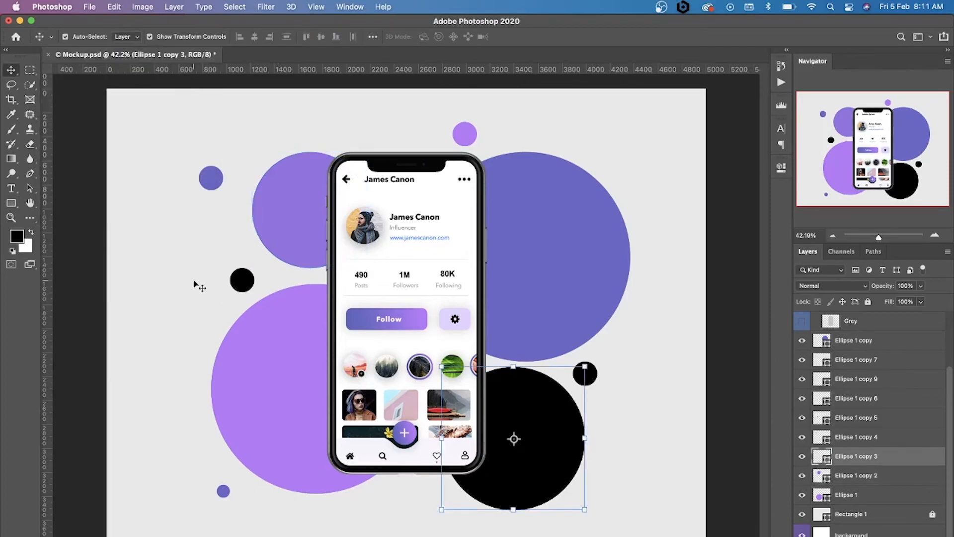
left_click(12, 203)
left_click(126, 37)
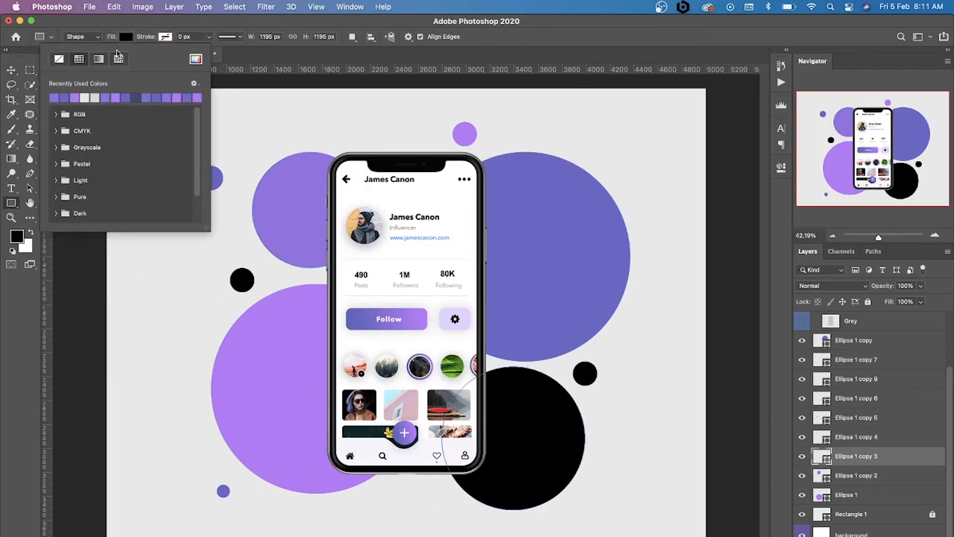
left_click(55, 97)
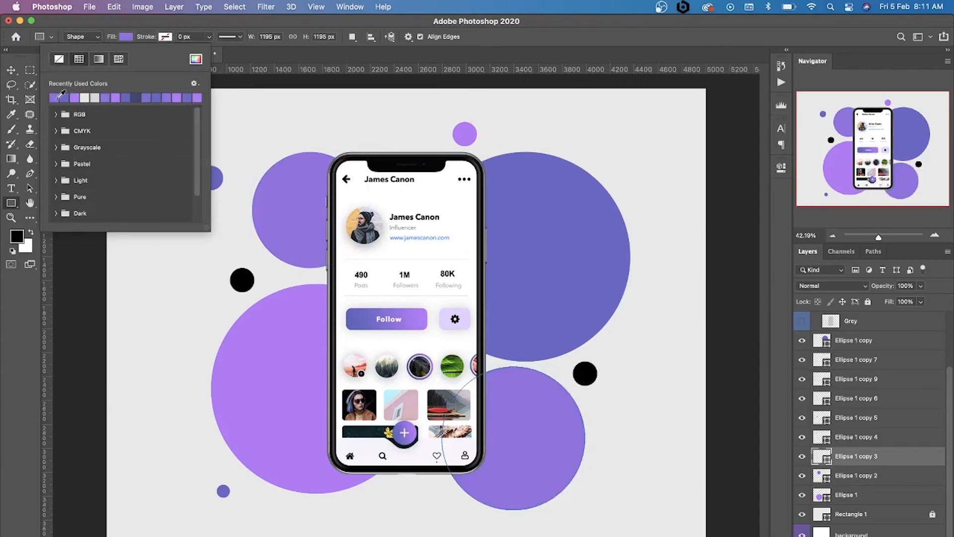
Fill the small black dot above the large light purple circle with the recently used light purple
left_click(11, 70)
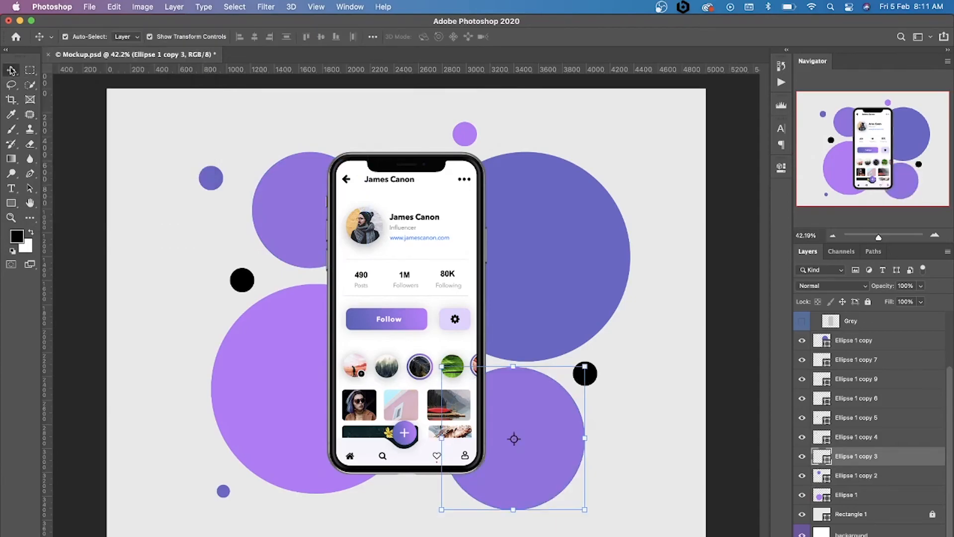
left_click(270, 103)
left_click(241, 280)
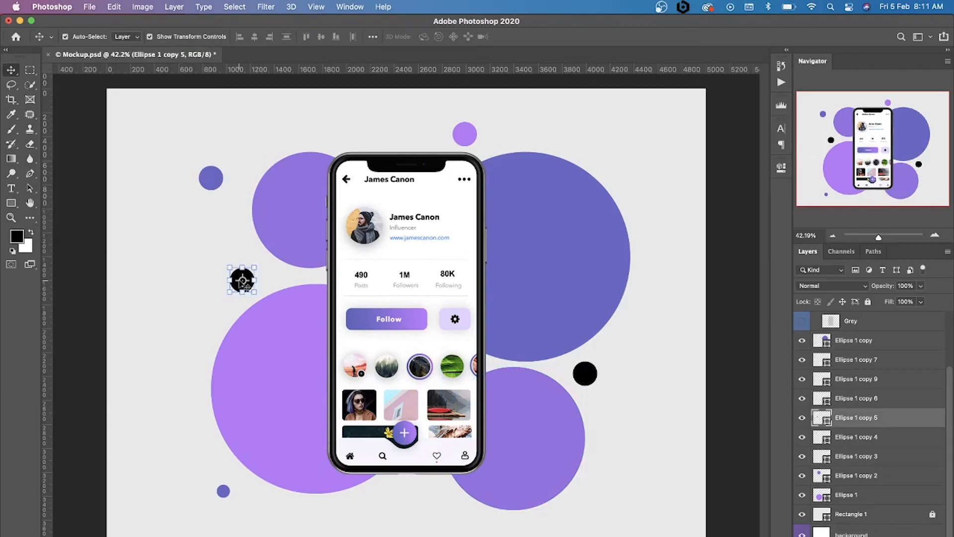
left_click(11, 202)
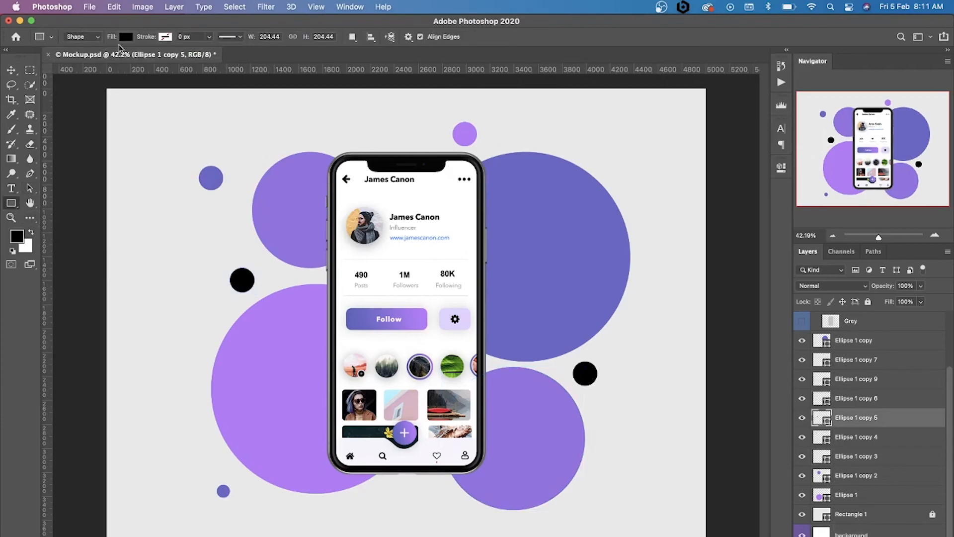
left_click(126, 37)
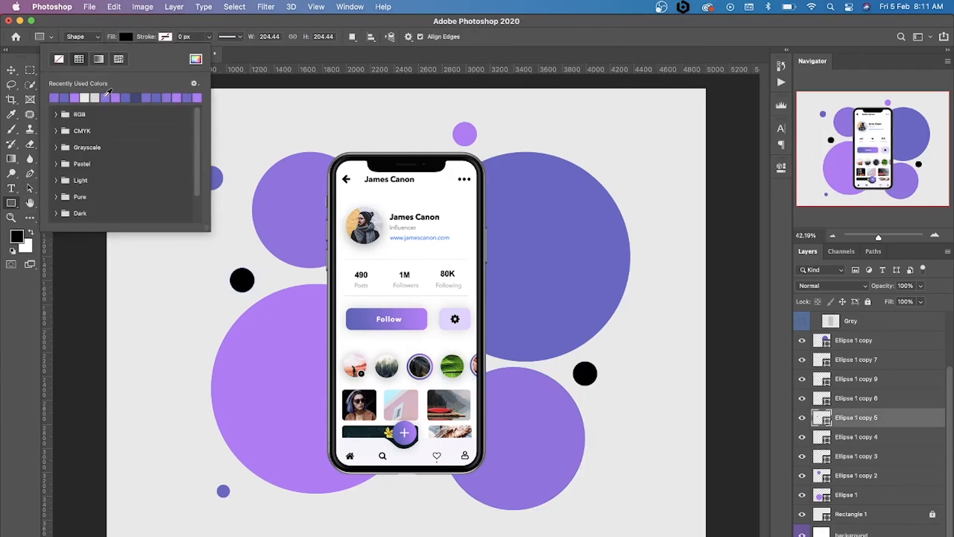
left_click(105, 97)
left_click(89, 96)
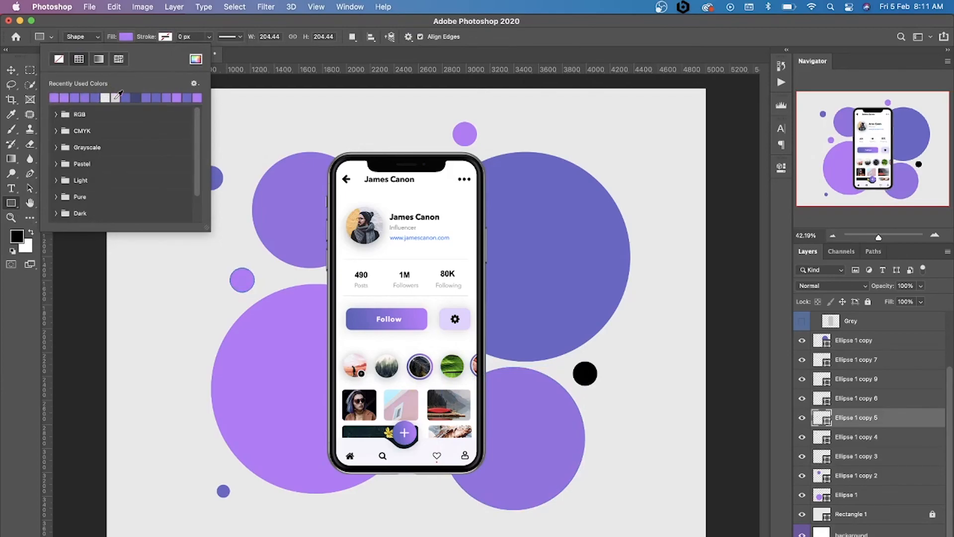
Fill the last black dot, to the lower right of the phone, with the recently used light purple and deselect it
left_click(12, 70)
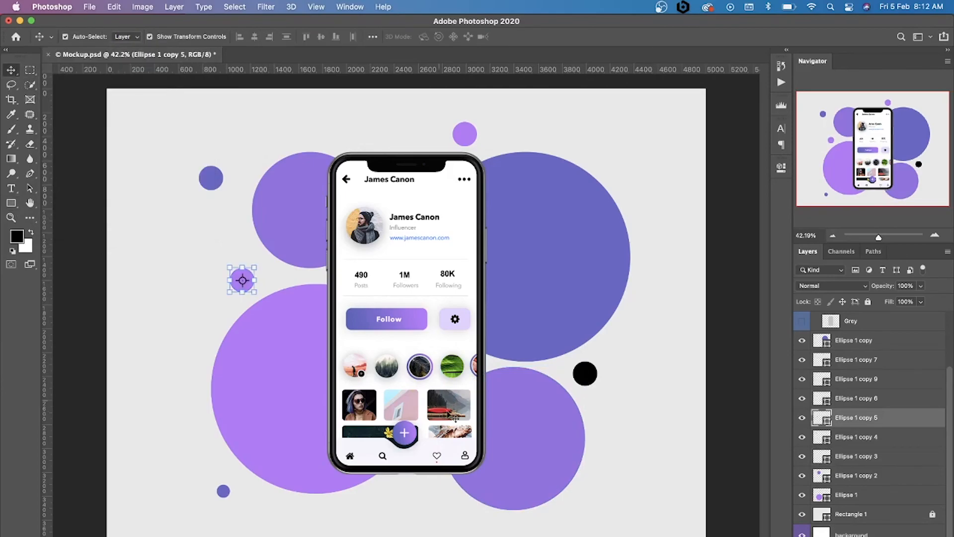
left_click(580, 380)
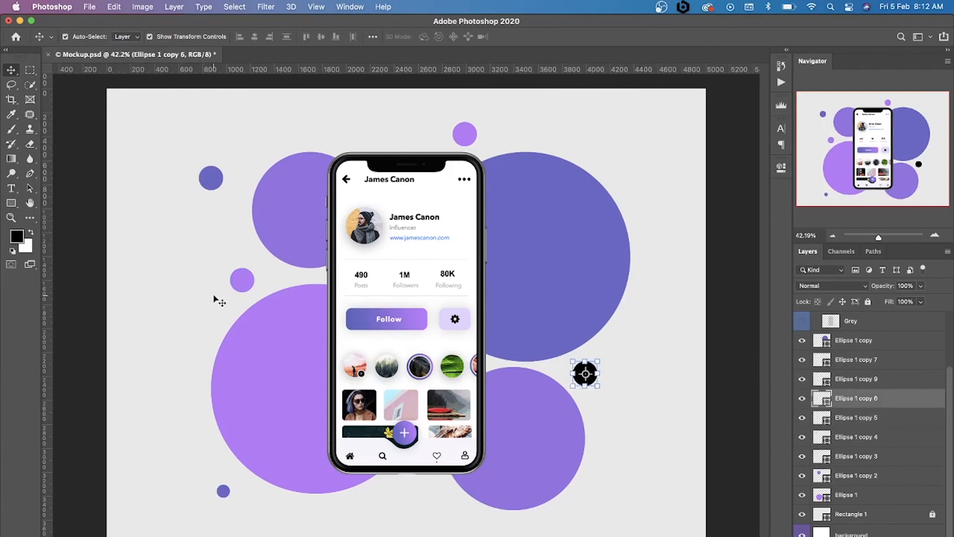
left_click(11, 202)
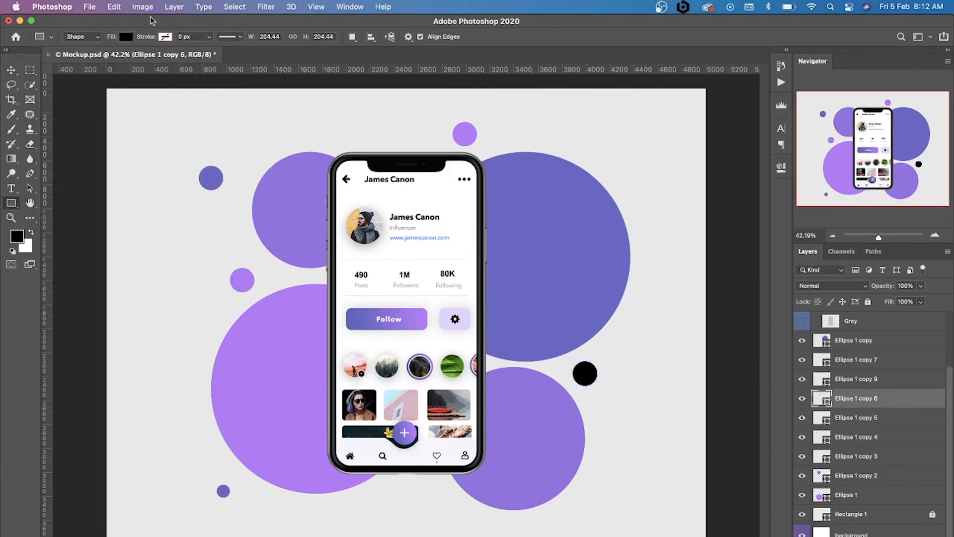
left_click(126, 37)
left_click(75, 97)
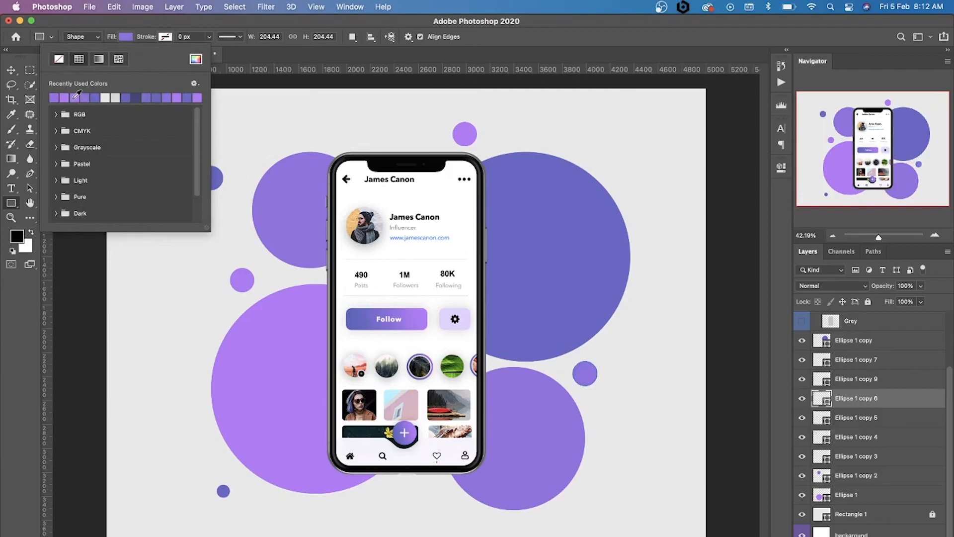
left_click(66, 98)
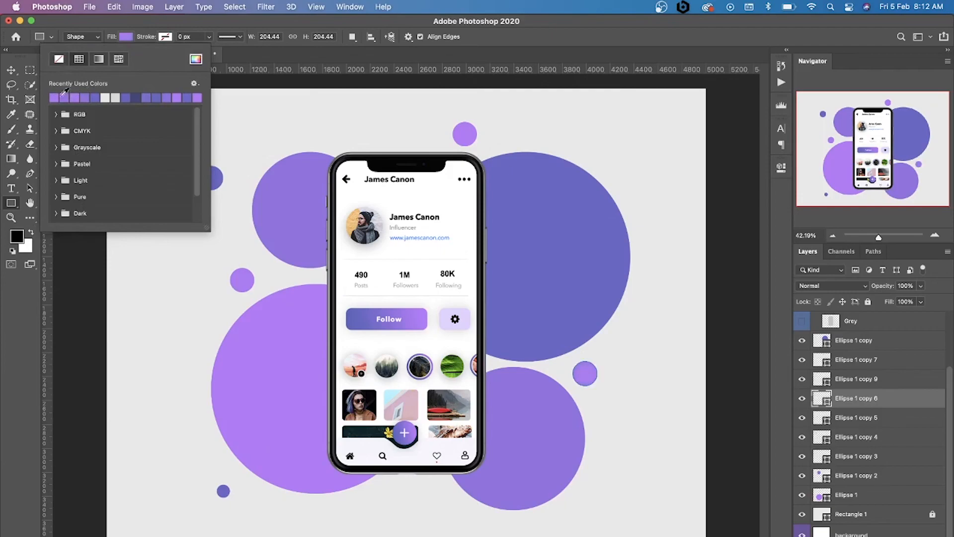
left_click(13, 71)
left_click(101, 140)
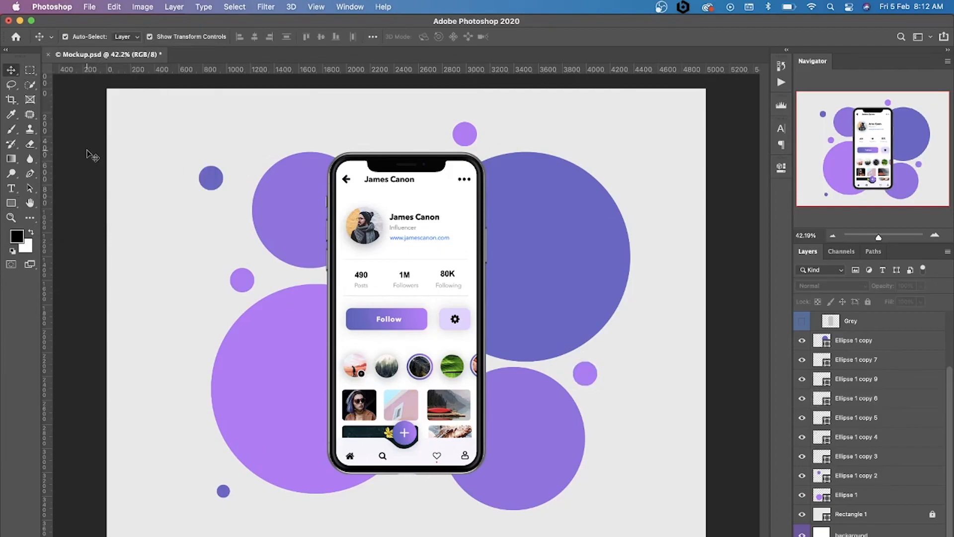